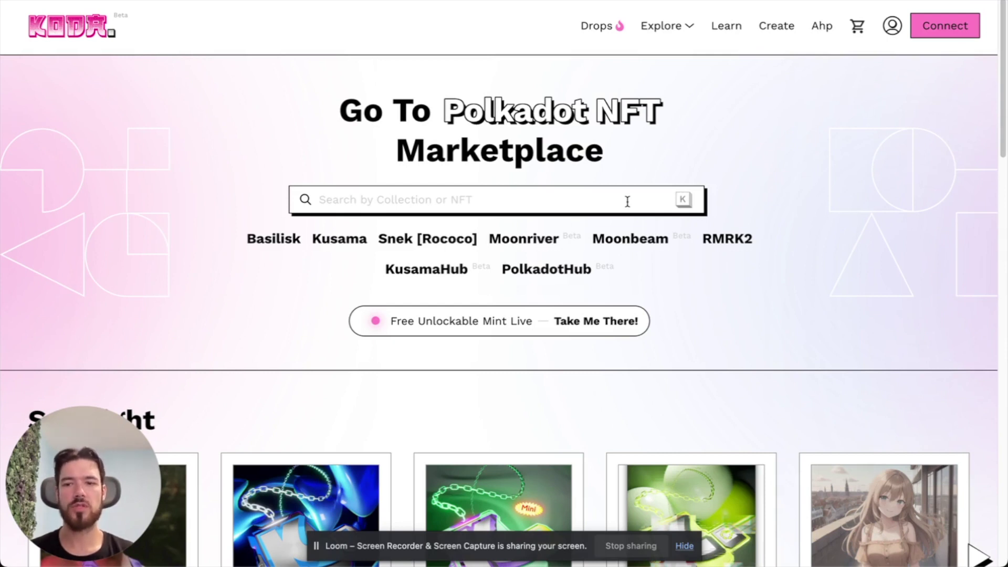
- Bring up the Connect Wallet side panel from the KodaDot home page header
left_click(685, 546)
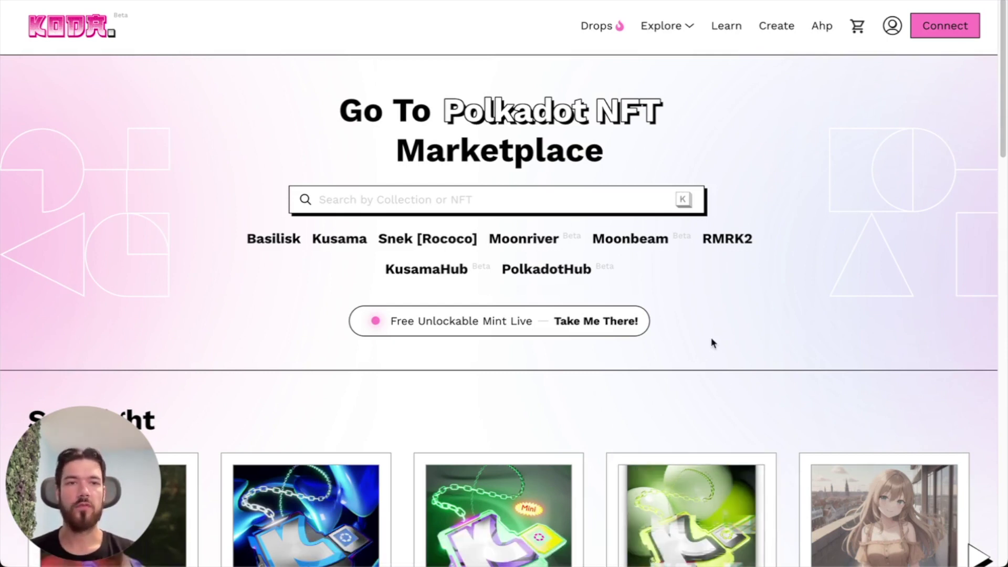
- Connect the second Polkadot.js account as the wallet, then close the Profile panel
left_click(929, 32)
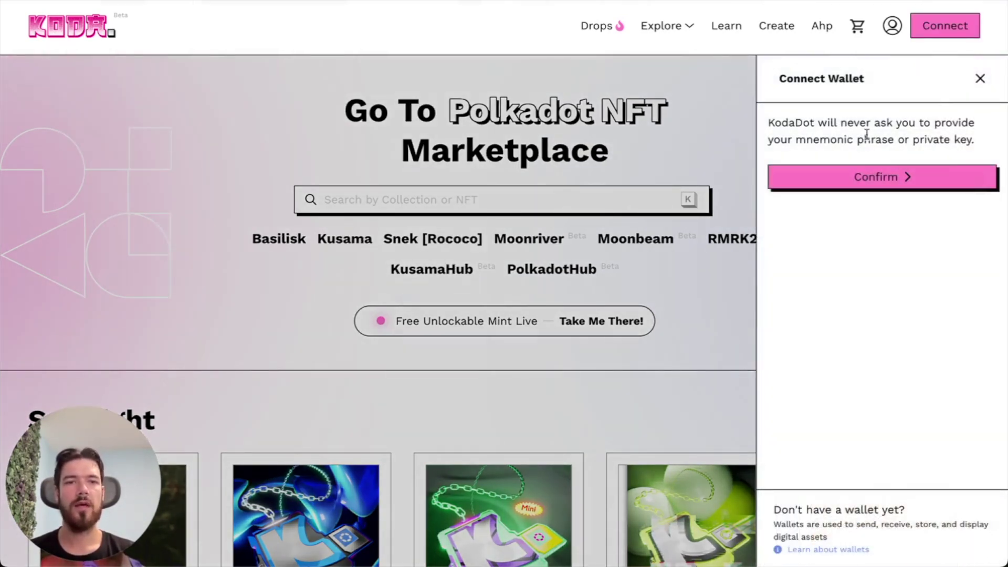
left_click(878, 177)
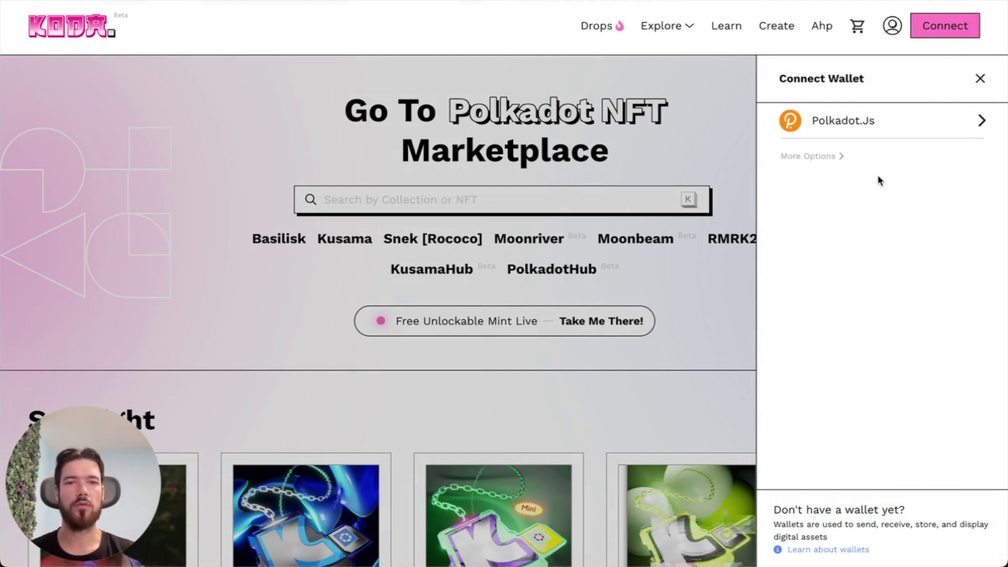
left_click(845, 156)
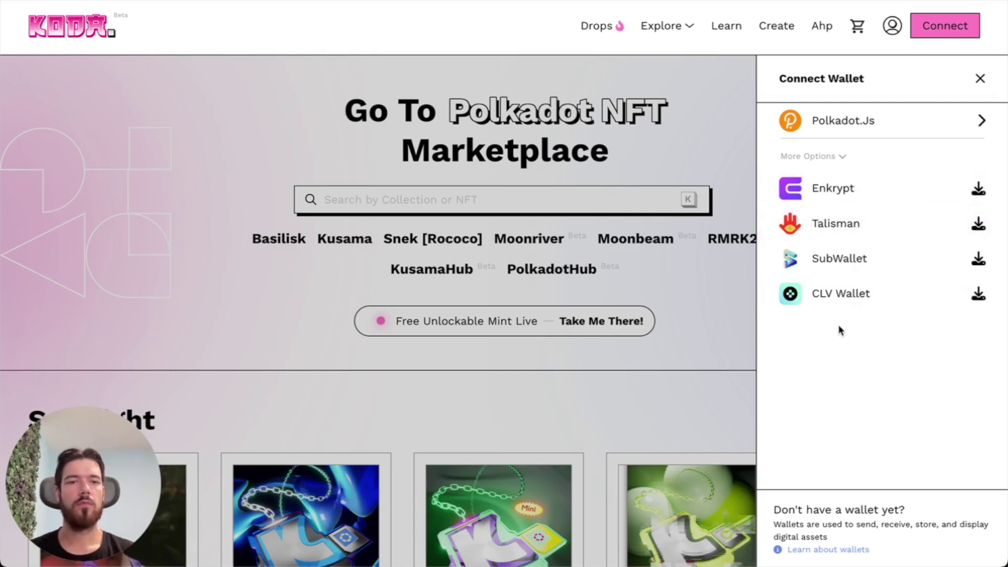
left_click(876, 127)
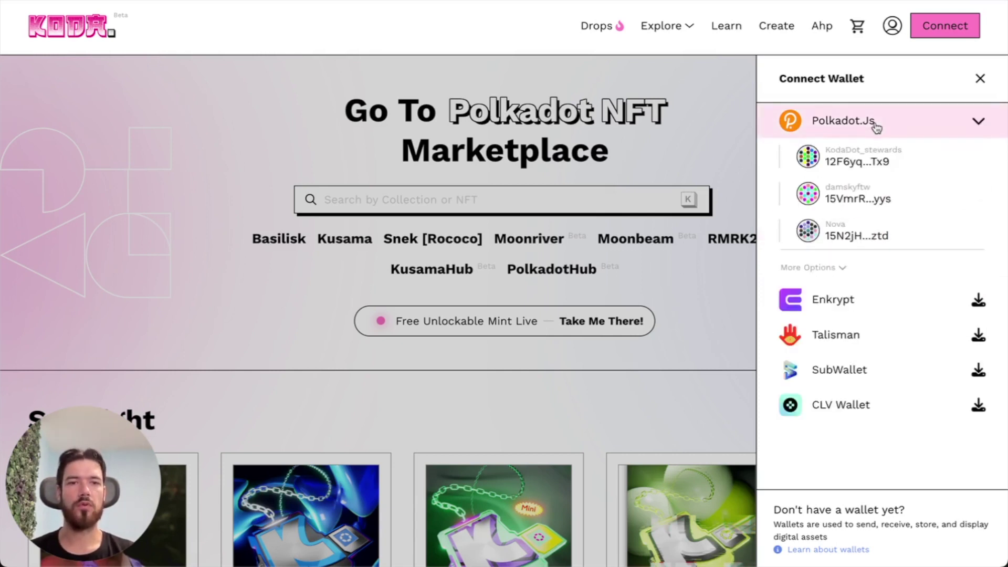
left_click(864, 200)
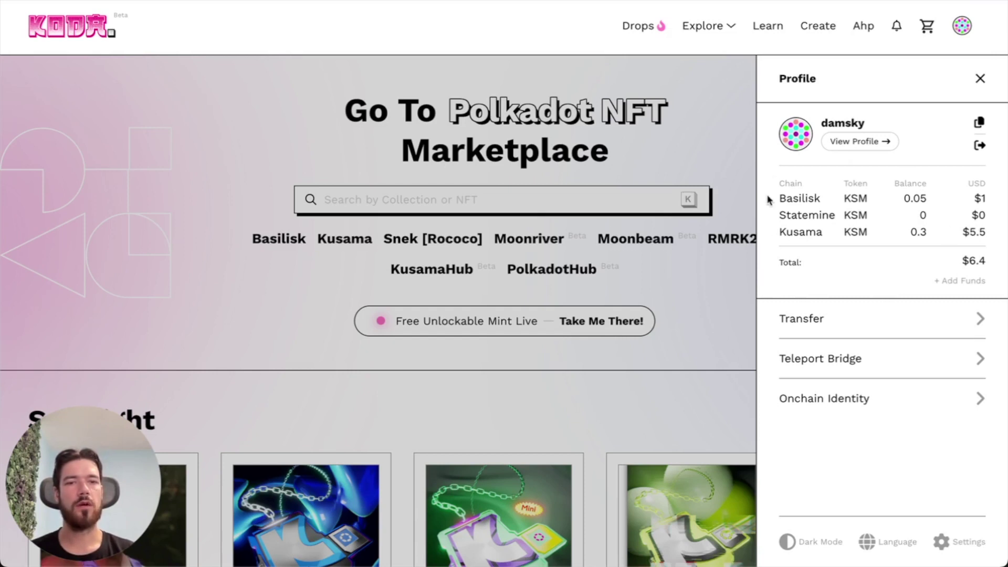
left_click(711, 284)
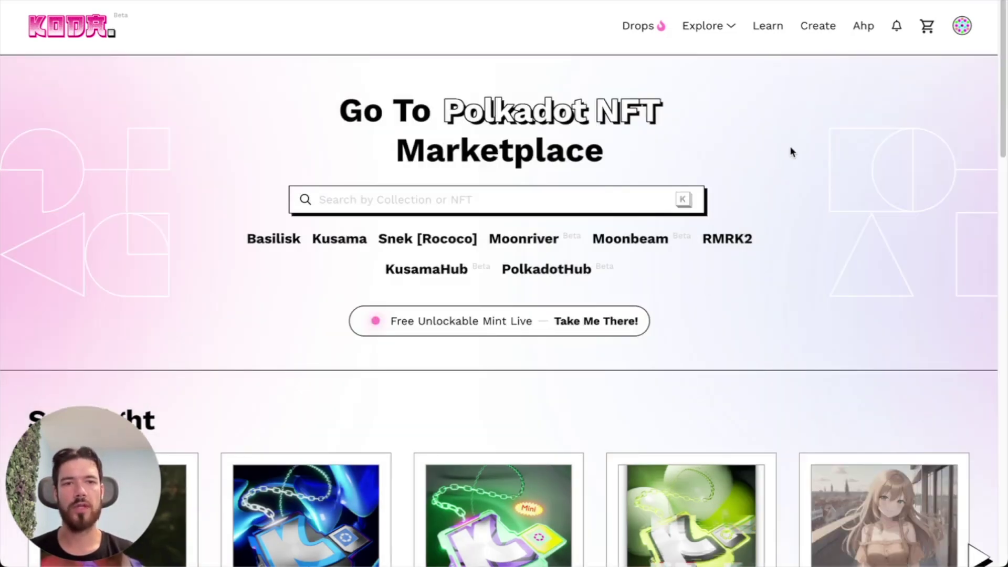
mouse_move(864, 26)
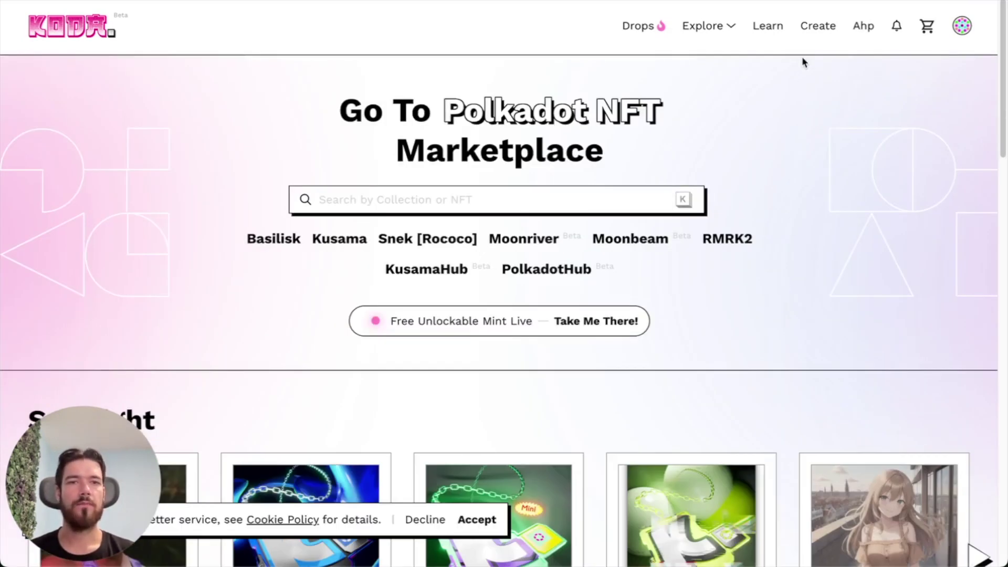
- Start a Classic new collection from the Create menu and accept the cookie notice
mouse_move(816, 32)
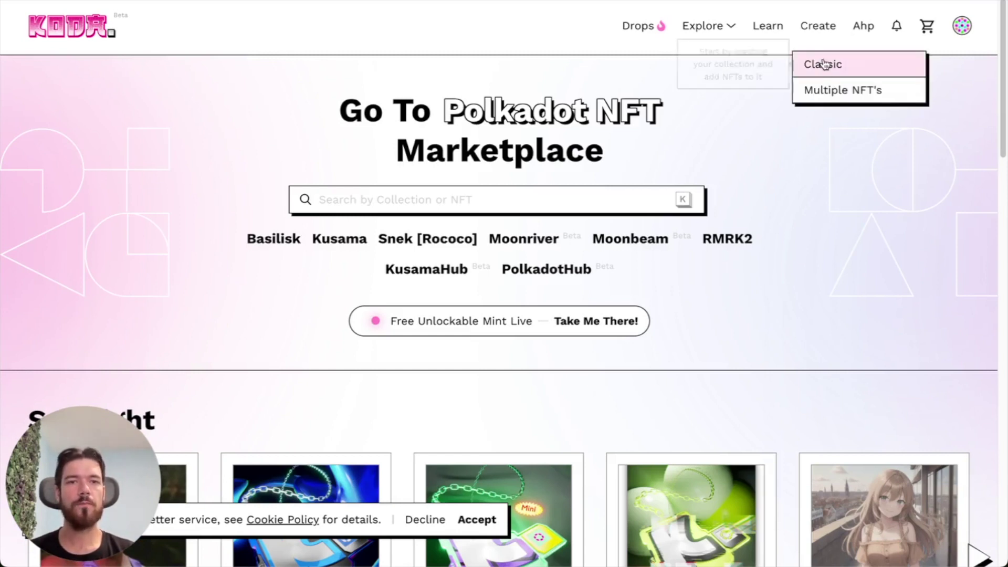
left_click(823, 66)
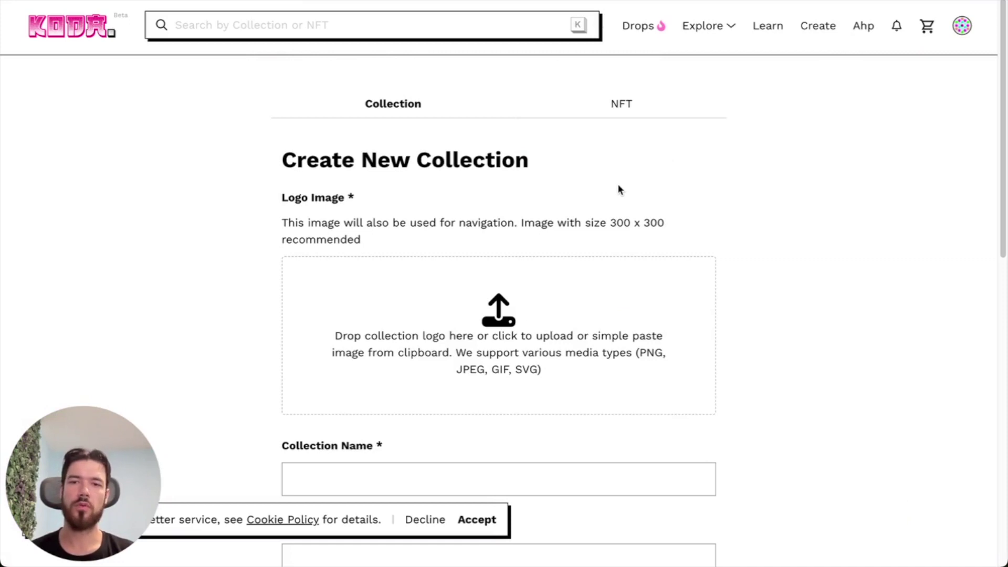
left_click(477, 519)
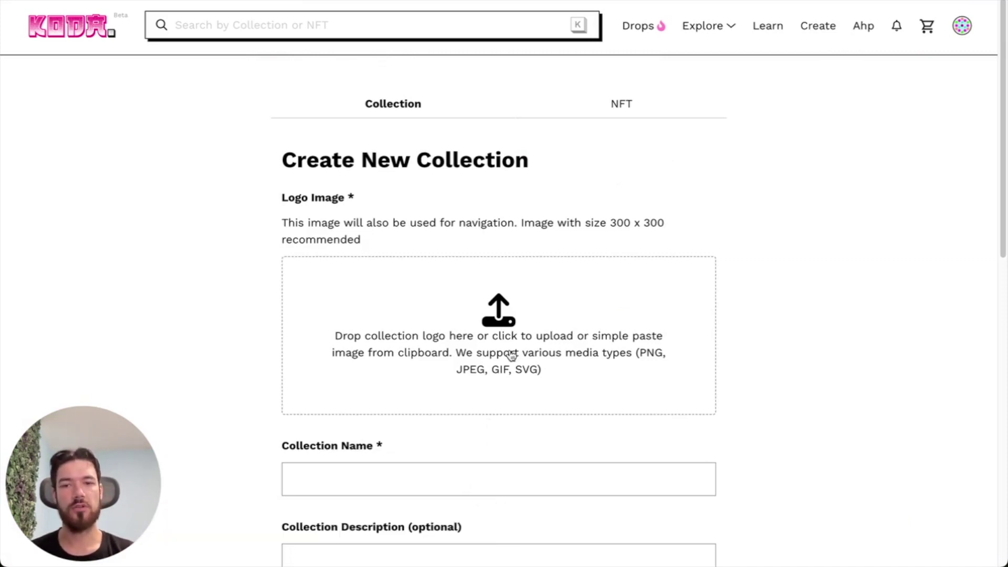
- Look over the collection form's Name and Description fields, then bring up the logo file chooser
scroll(572, 215, "down", 1)
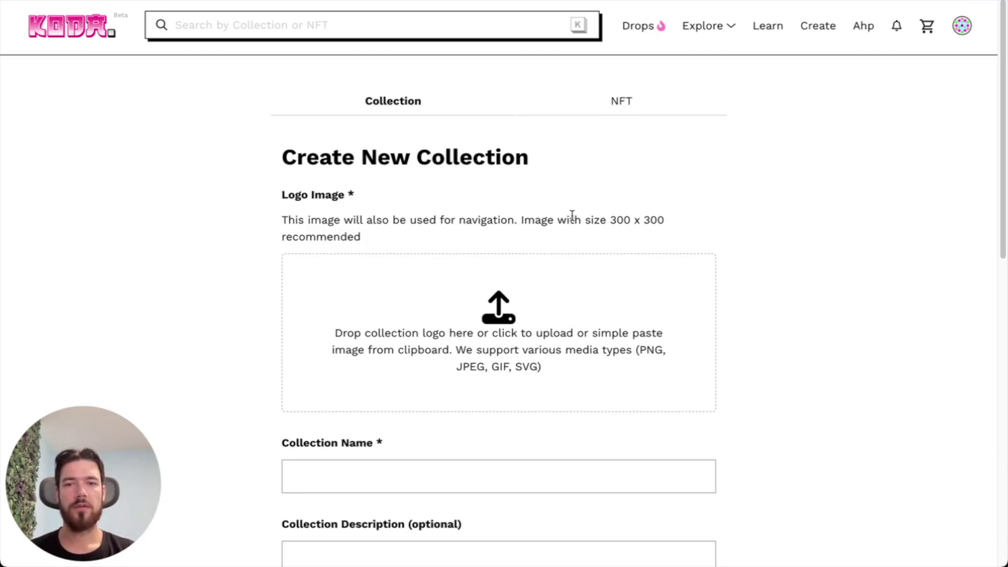
scroll(572, 215, "down", 2)
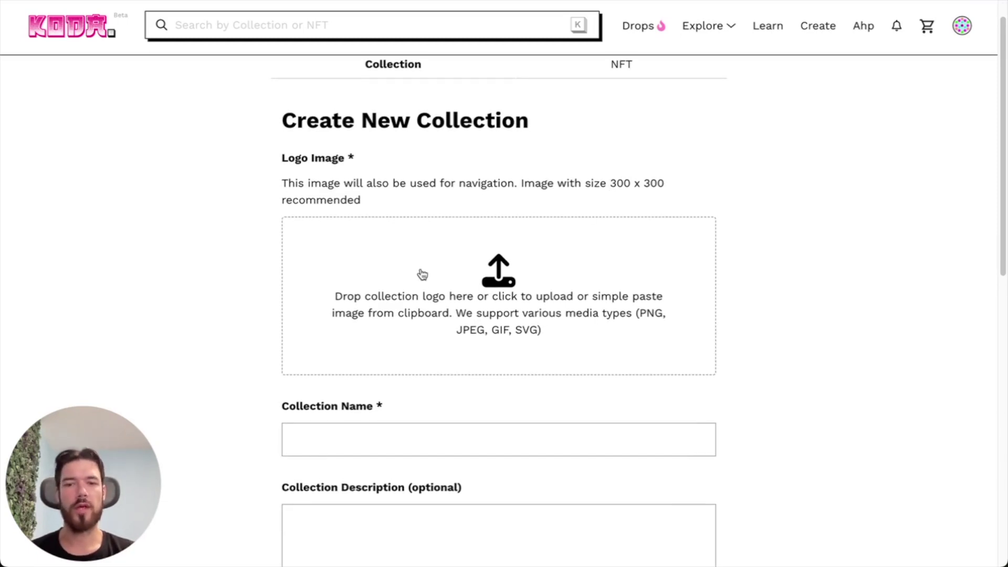
scroll(415, 326, "down", 5)
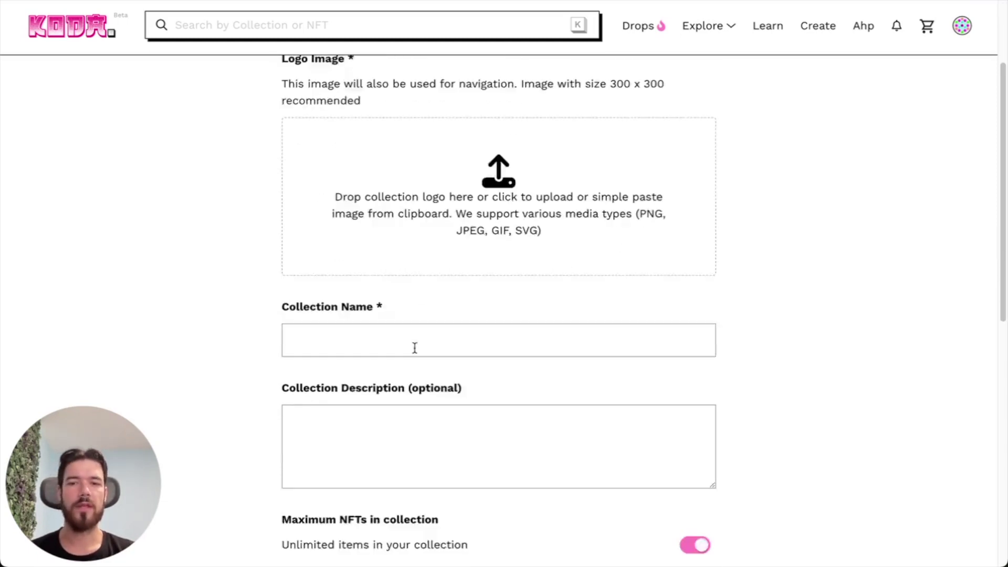
left_click(378, 320)
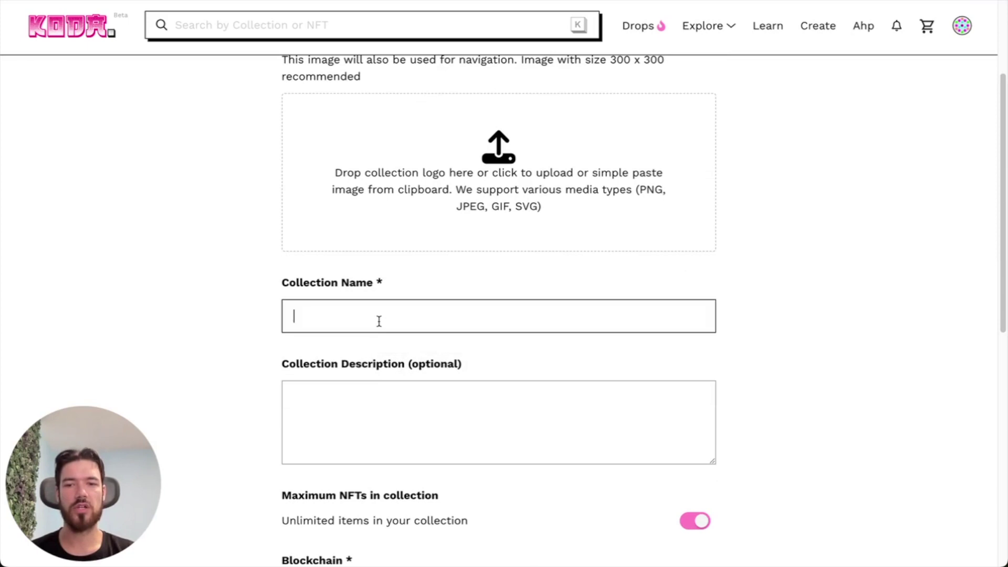
left_click(392, 400)
scroll(164, 320, "down", 10)
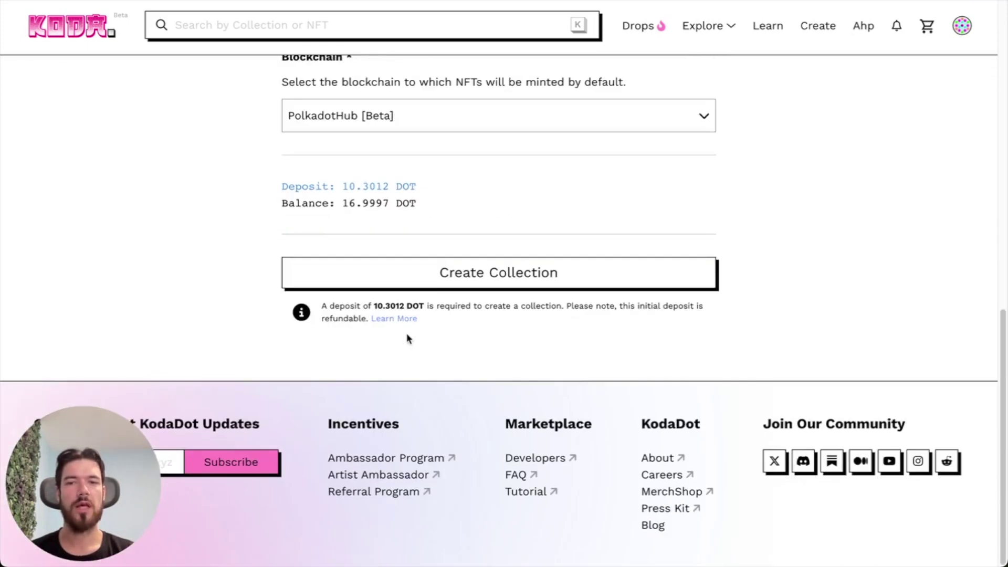
scroll(407, 338, "up", 4)
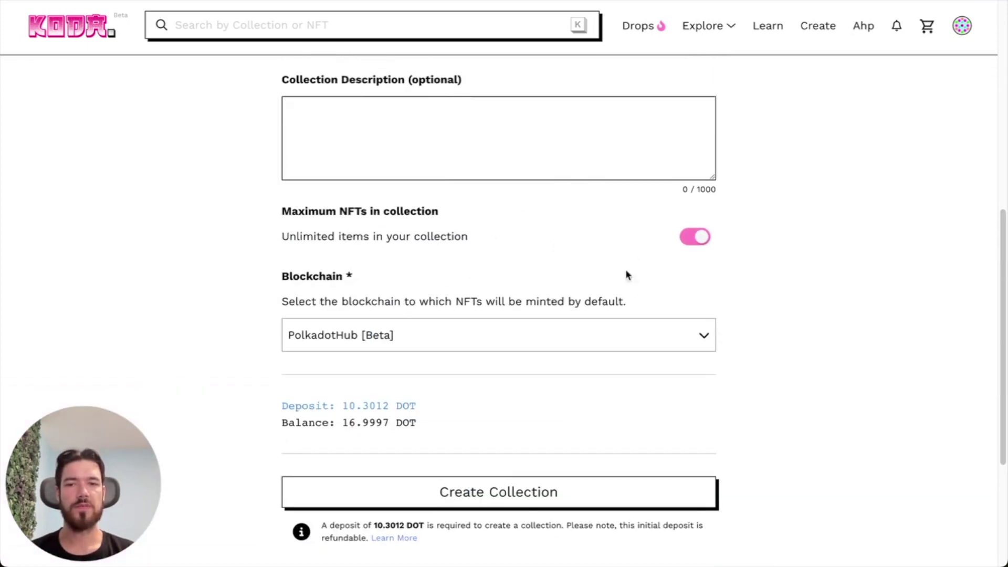
scroll(425, 239, "up", 5)
scroll(411, 386, "down", 3)
scroll(338, 363, "up", 1)
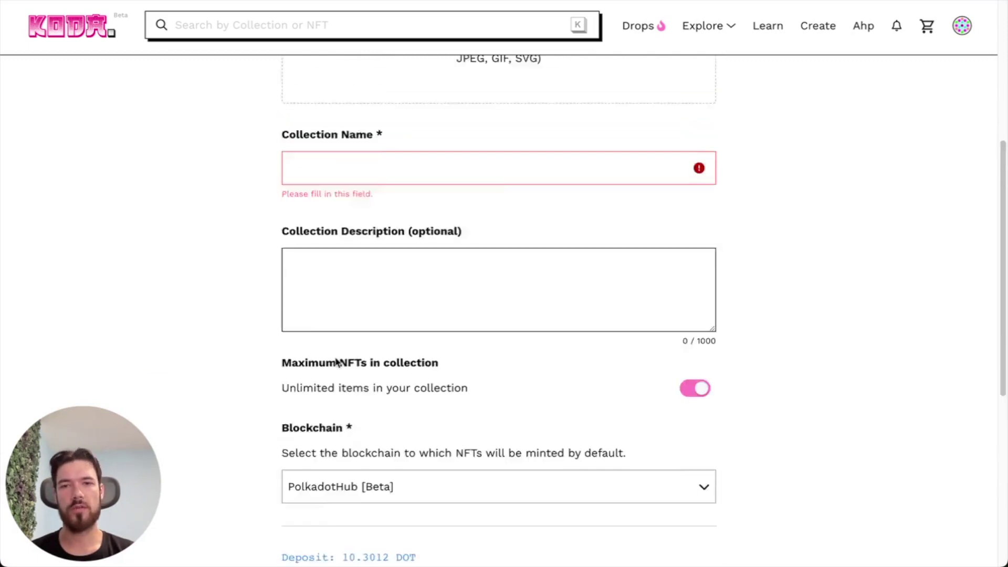
scroll(338, 362, "up", 5)
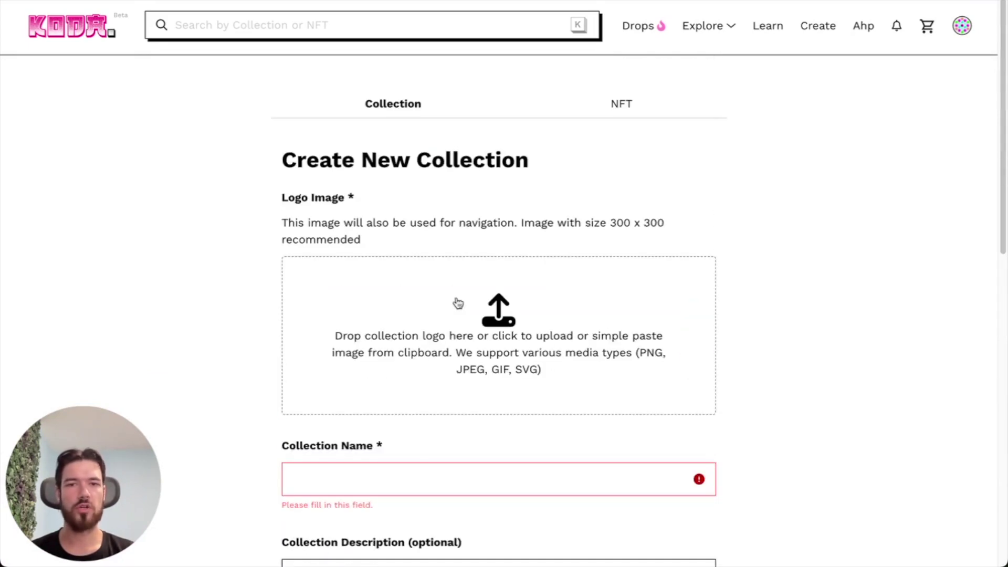
left_click(543, 329)
- Use the four-panel character image as the logo and paste 'Multiverse Mischief Collection' as the name
left_click(278, 132)
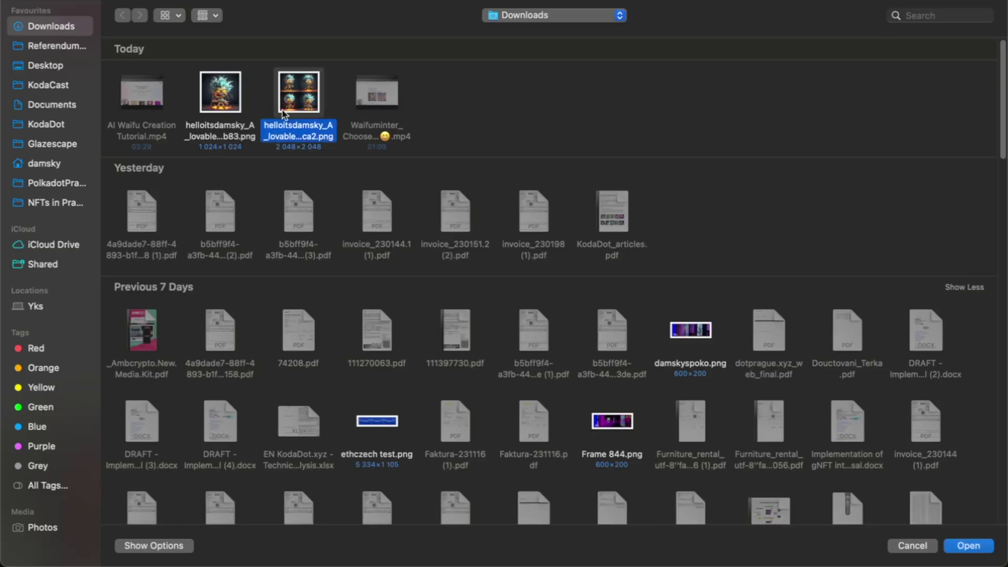
left_click(990, 545)
scroll(462, 284, "down", 7)
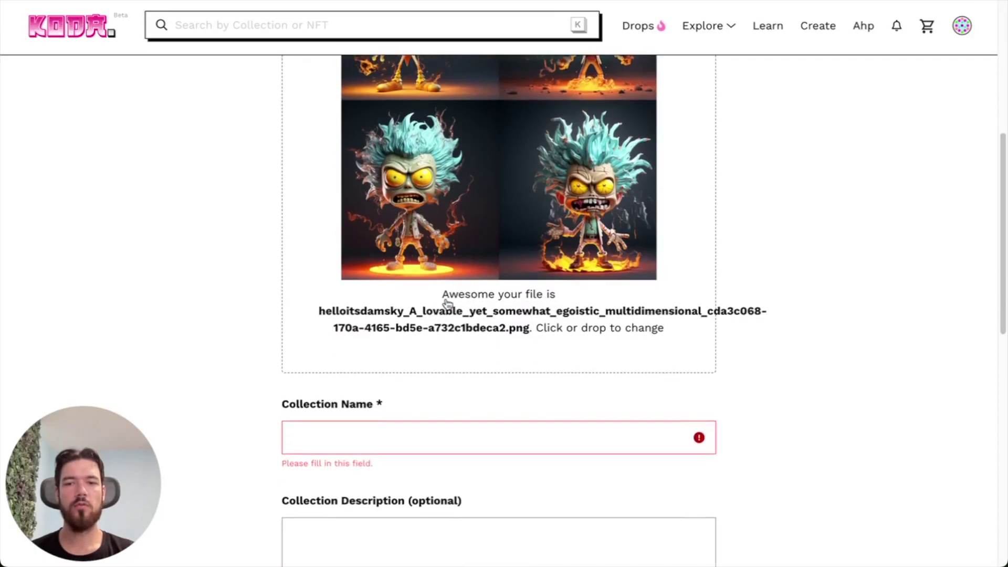
left_click(352, 432)
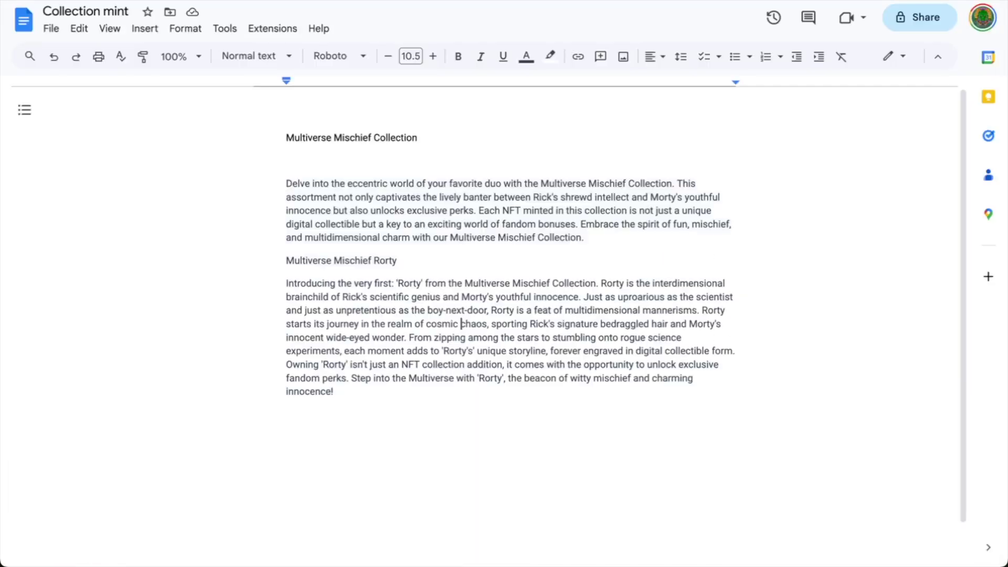
triple_click(339, 135)
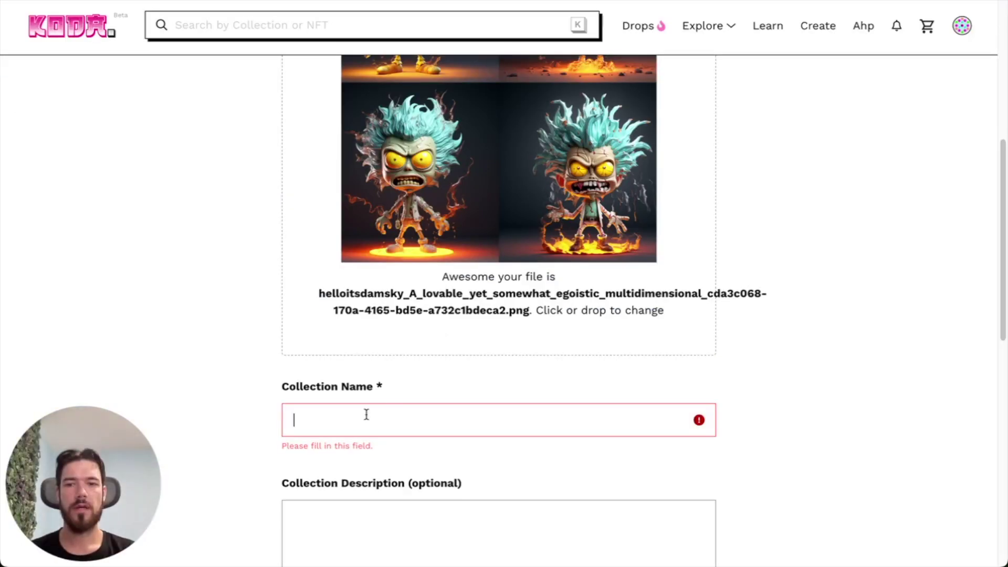
type("Multiverse Mischief Collection")
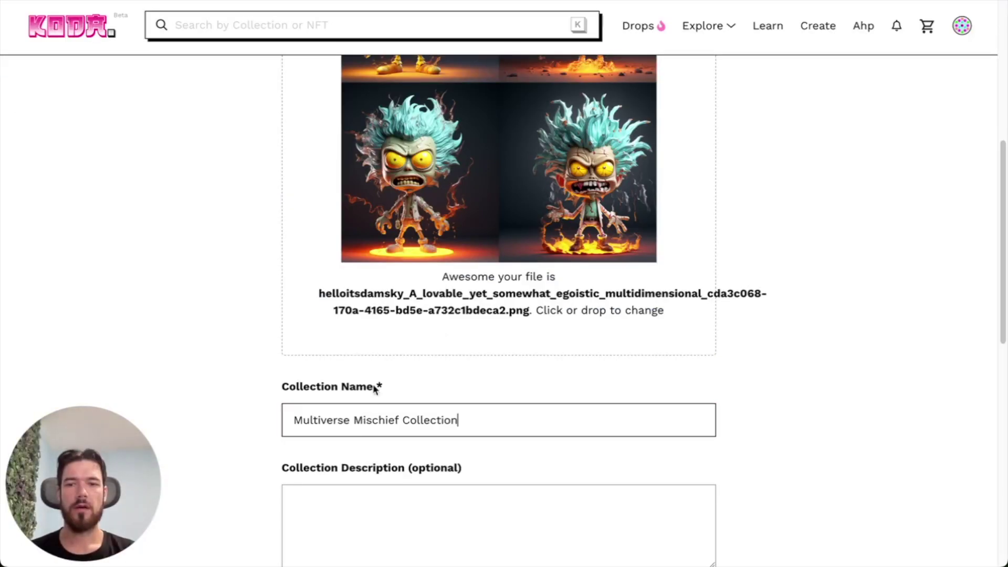
- Paste the prepared description paragraph from the notes into Collection Description
scroll(378, 386, "down", 1)
left_click(373, 489)
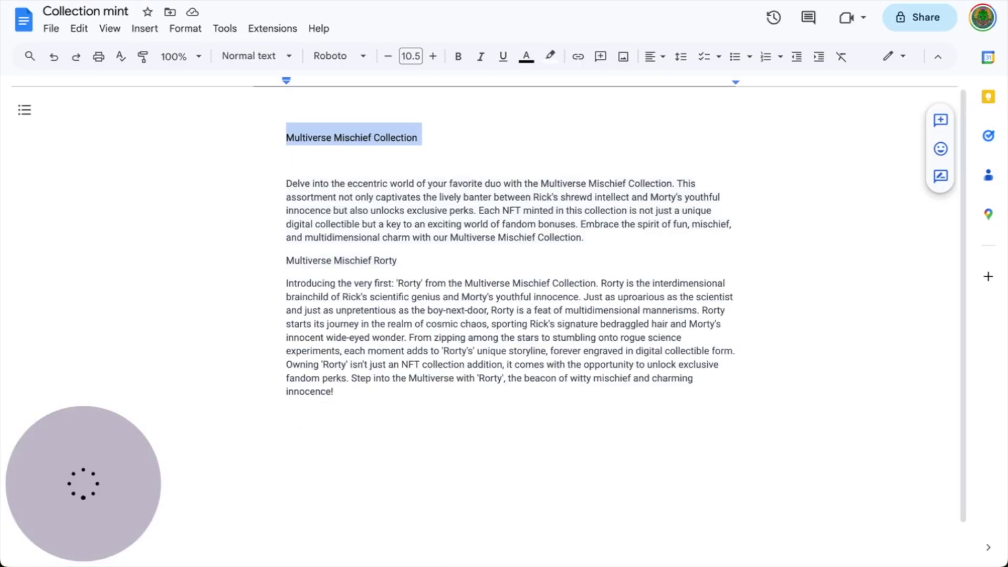
left_click(342, 196)
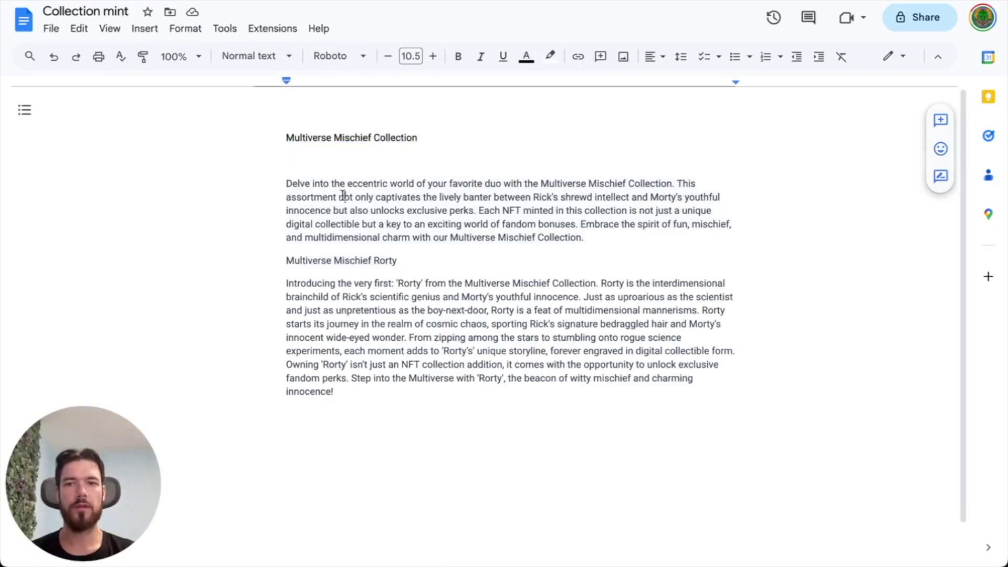
triple_click(342, 196)
key("ctrl+c")
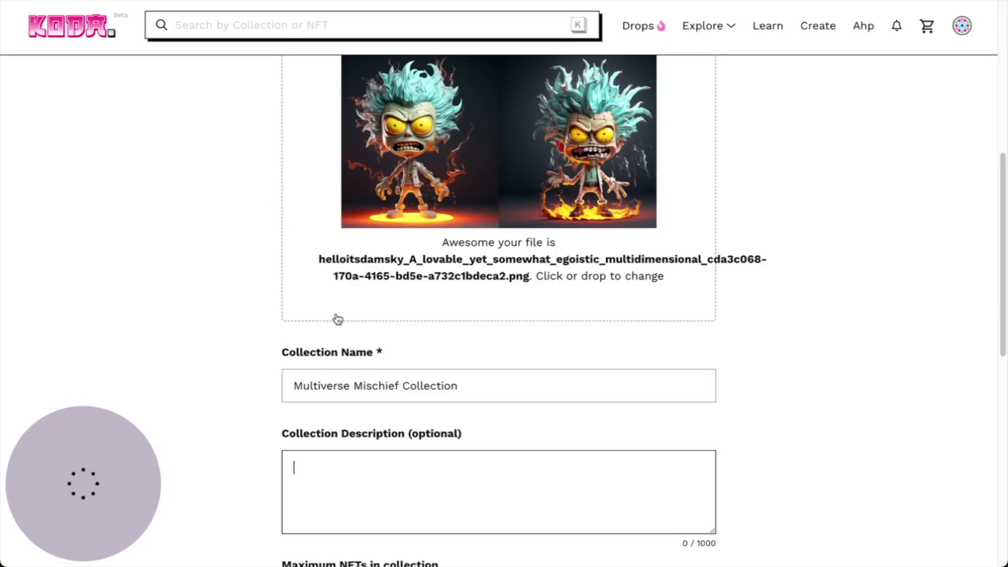
scroll(339, 336, "down", 1)
key("ctrl+v")
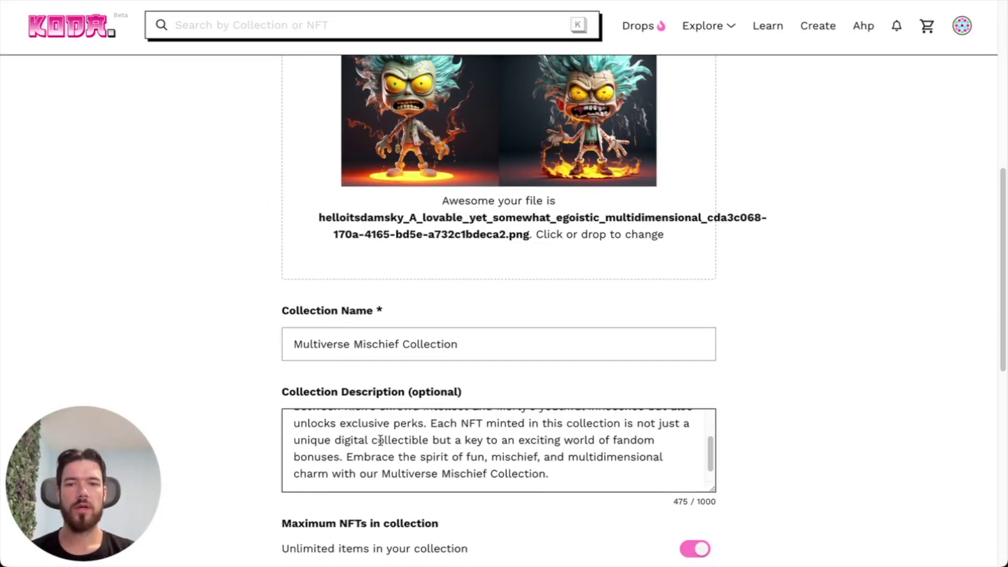
- Keep PolkadotHub [Beta] as the blockchain and create the collection
scroll(373, 439, "down", 1)
scroll(756, 443, "down", 3)
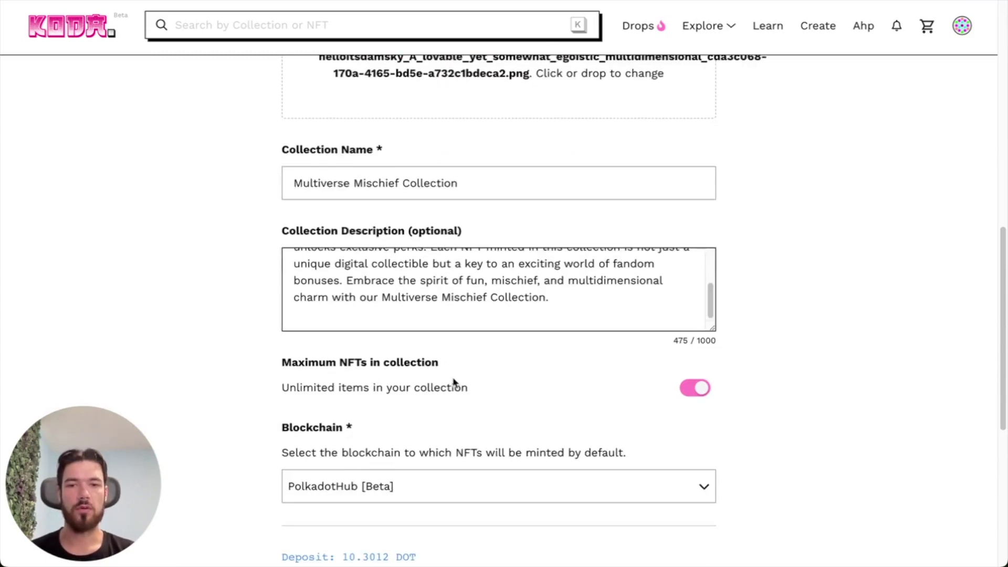
scroll(454, 383, "down", 1)
scroll(351, 367, "down", 2)
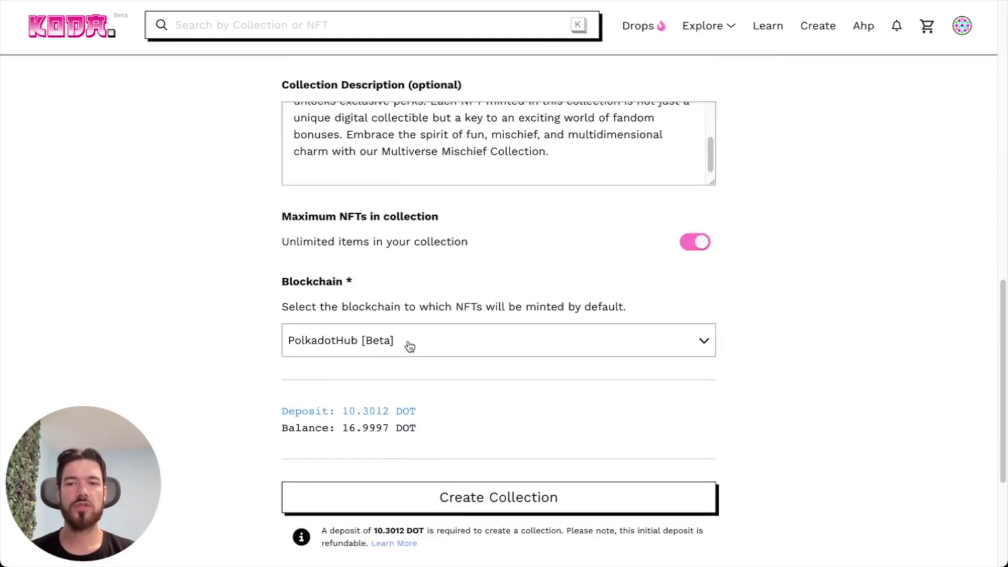
left_click(409, 347)
left_click(407, 340)
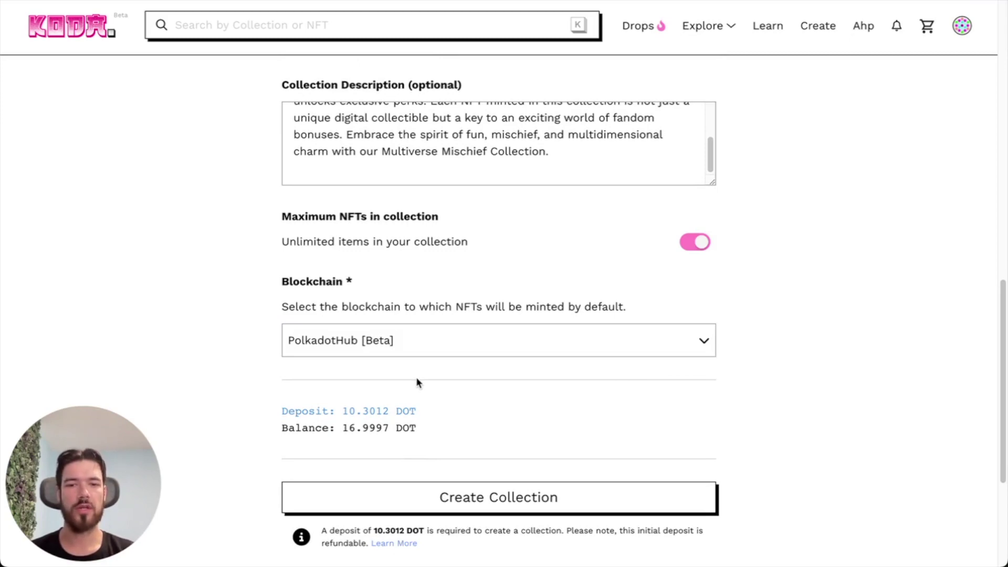
scroll(417, 379, "up", 5)
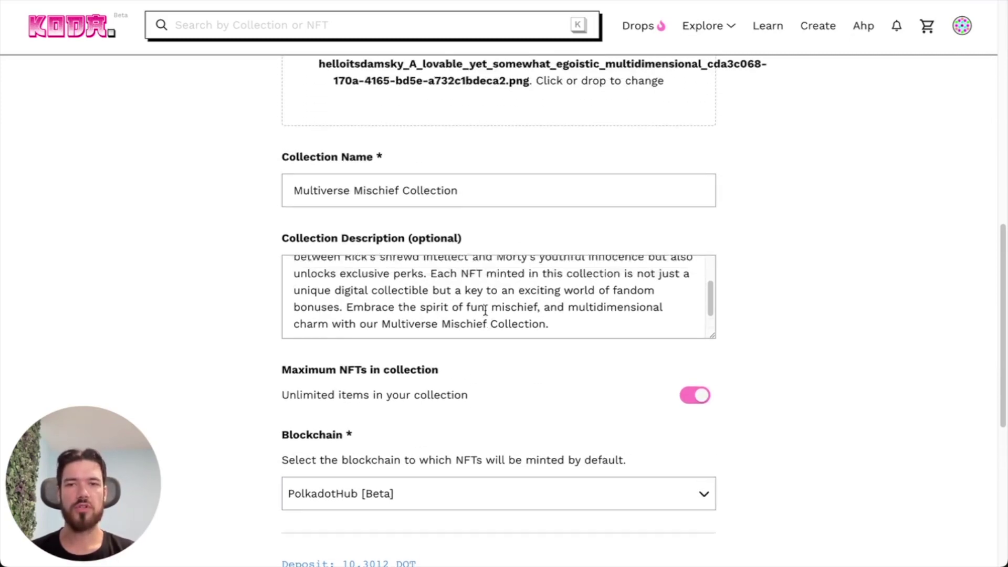
scroll(525, 269, "up", 7)
scroll(504, 270, "down", 14)
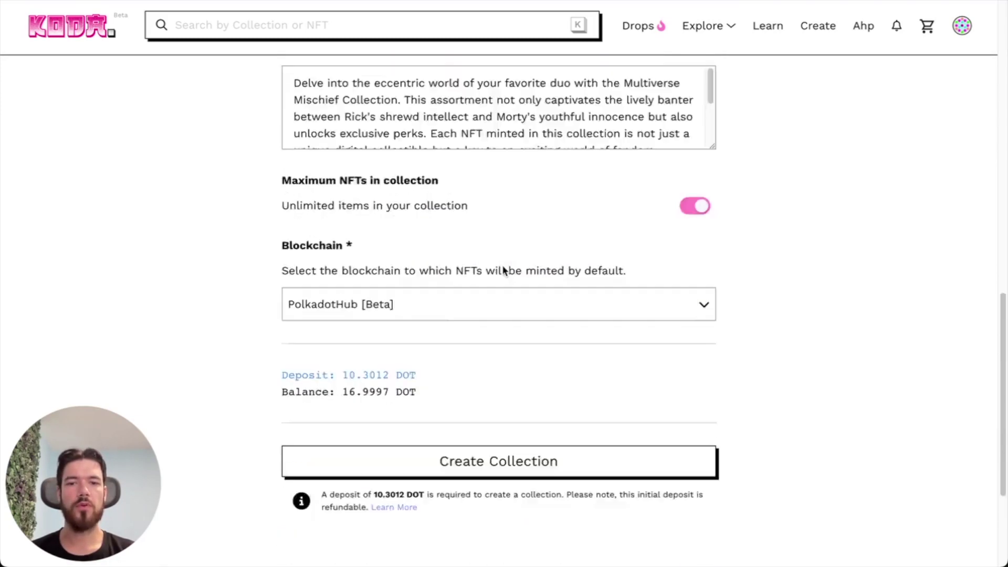
left_click(484, 335)
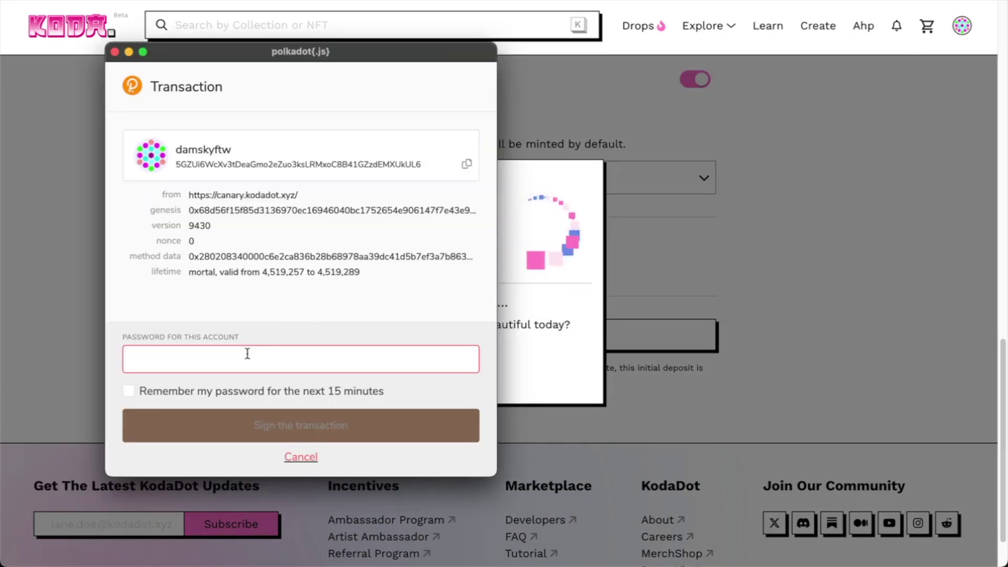
- Sign the collection-creation transaction with the account password, remembered for 15 minutes
type("••••••••••")
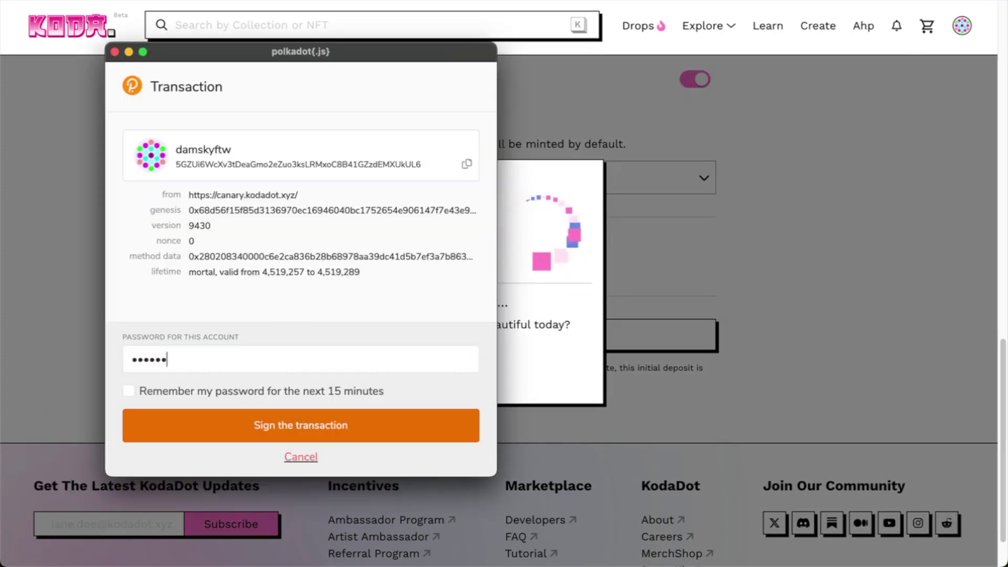
type("••••••••")
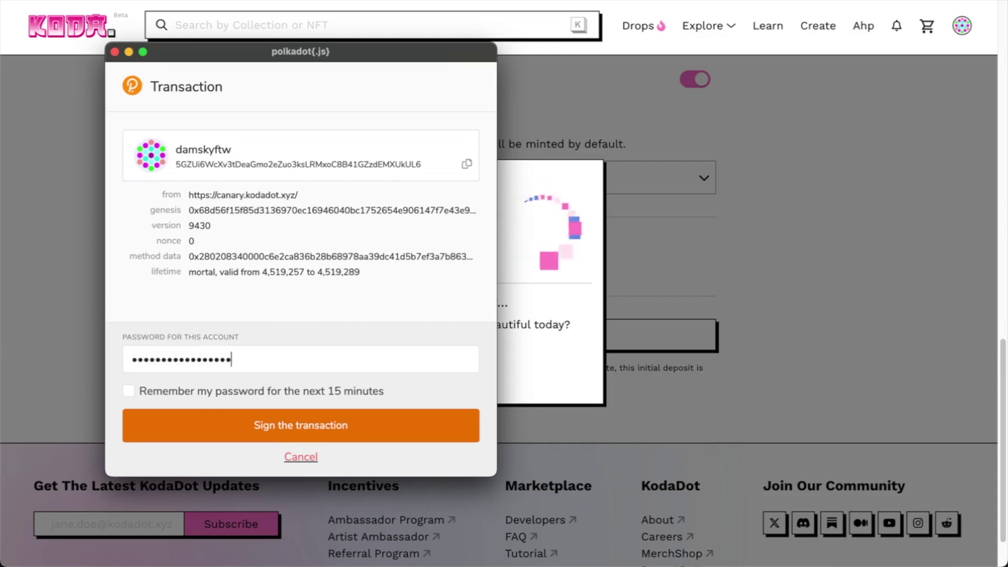
left_click(205, 392)
left_click(209, 422)
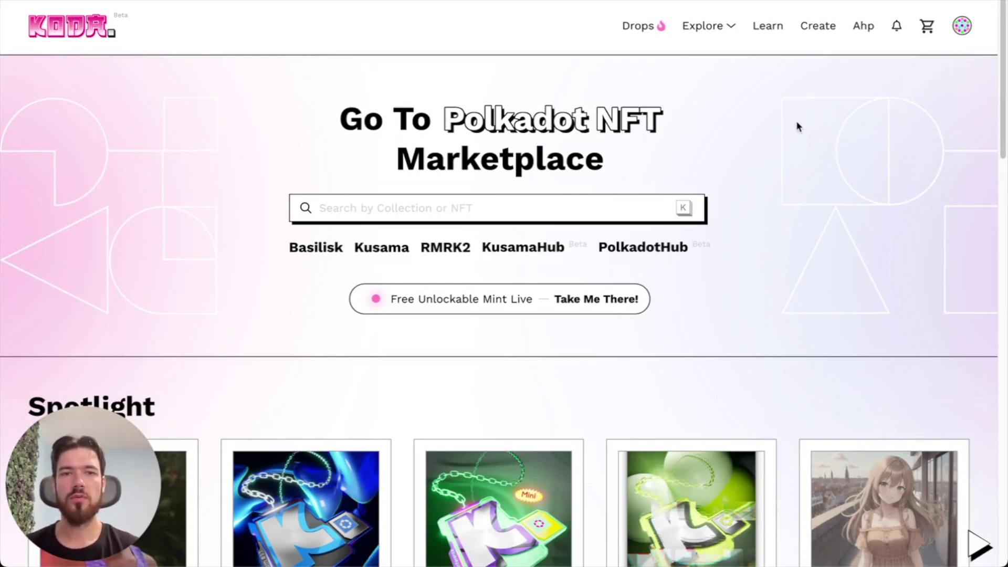
mouse_move(820, 27)
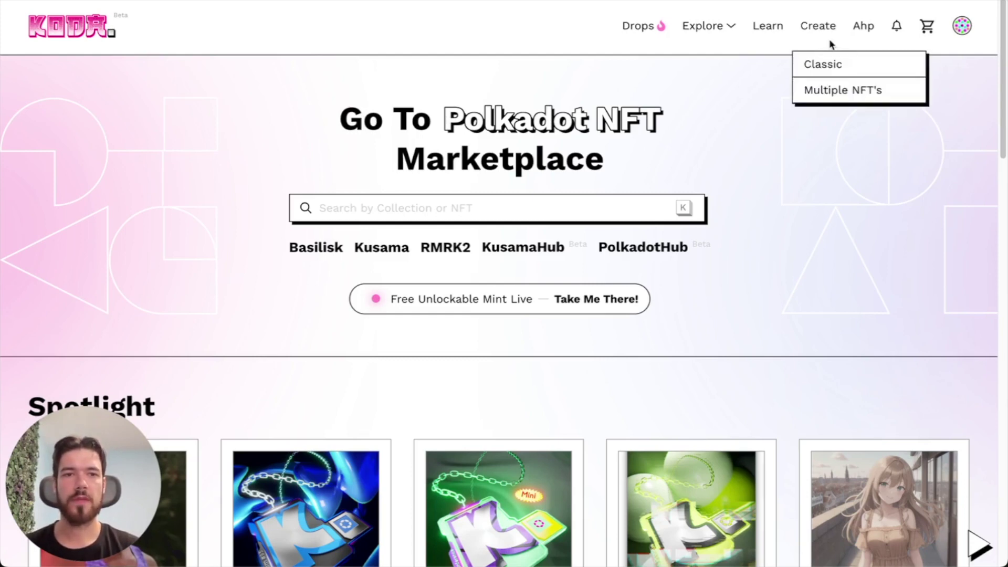
- Start a Classic NFT mint targeting the Multiverse Mischief Collection
left_click(808, 73)
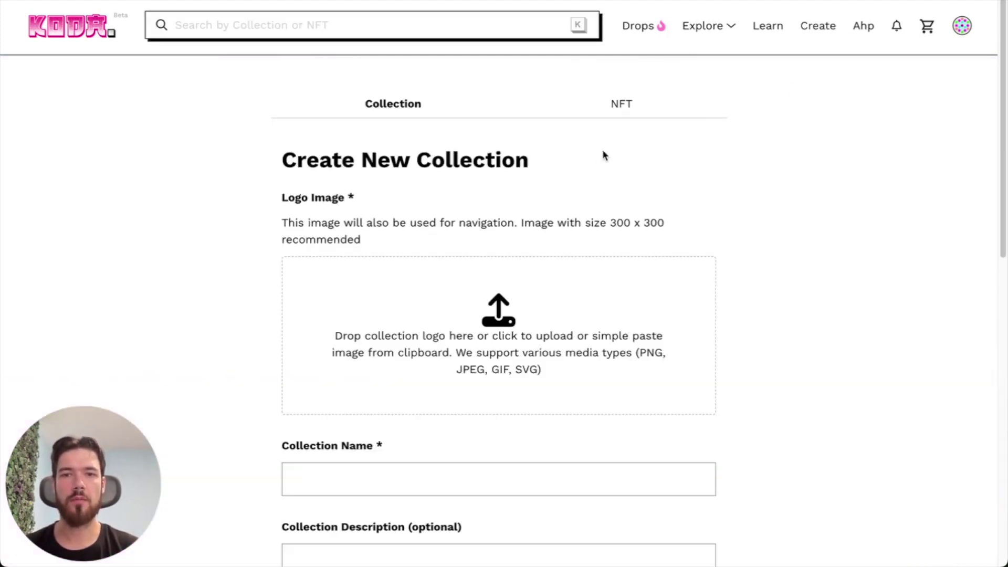
left_click(632, 111)
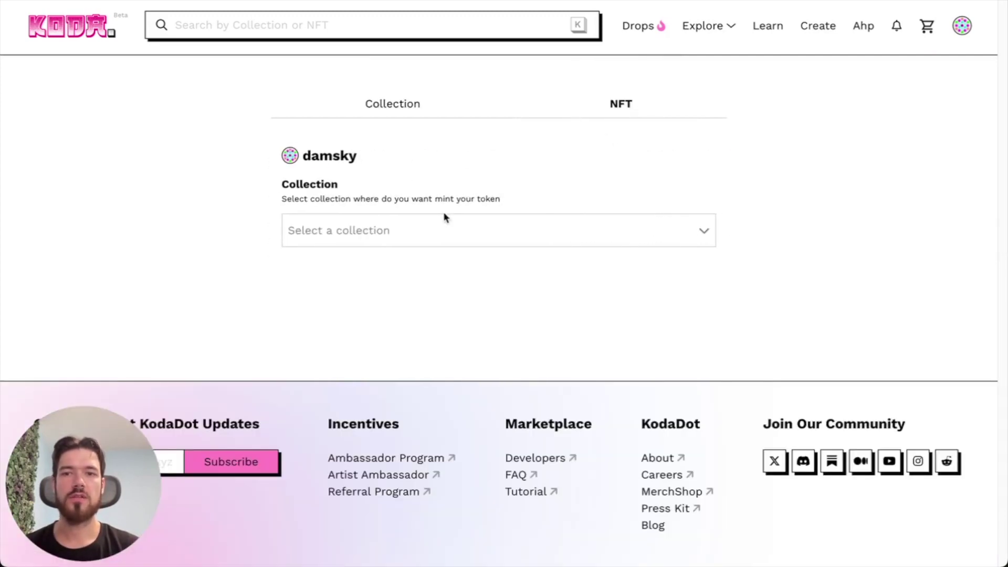
left_click(431, 224)
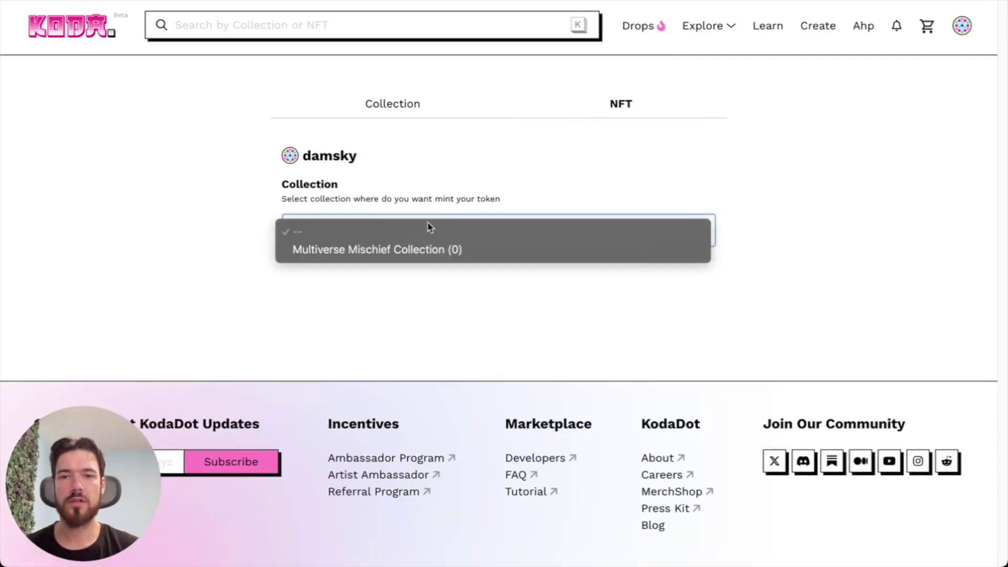
left_click(406, 249)
- Upload the single fiery zombie character image from Downloads as the NFT file
scroll(455, 265, "down", 1)
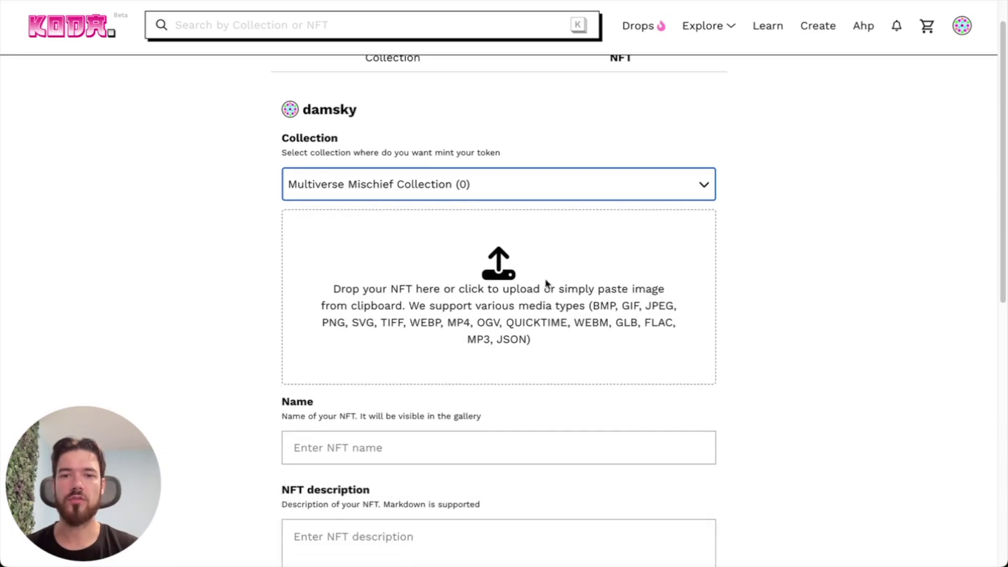
left_click(542, 276)
left_click(221, 108)
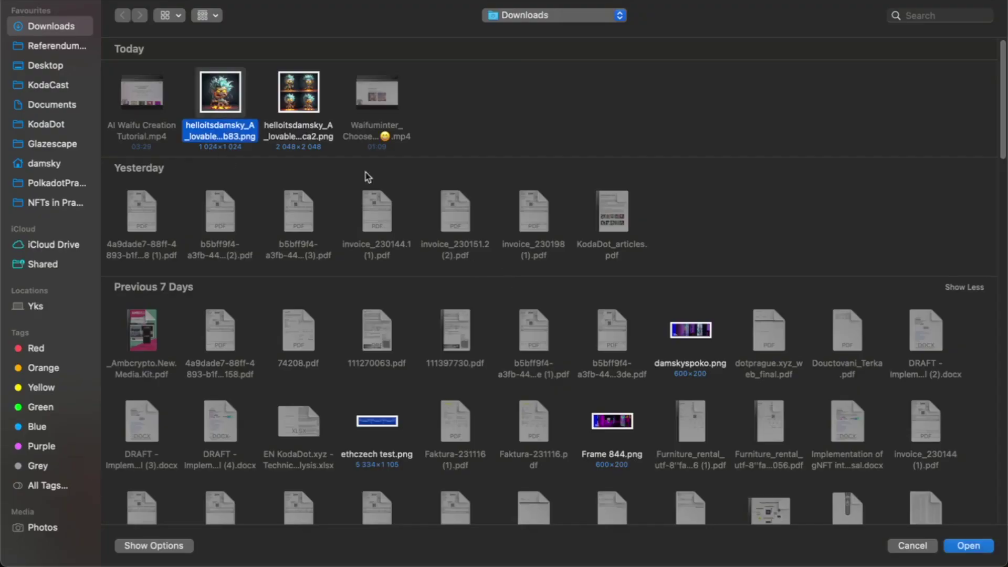
left_click(968, 545)
scroll(555, 265, "down", 5)
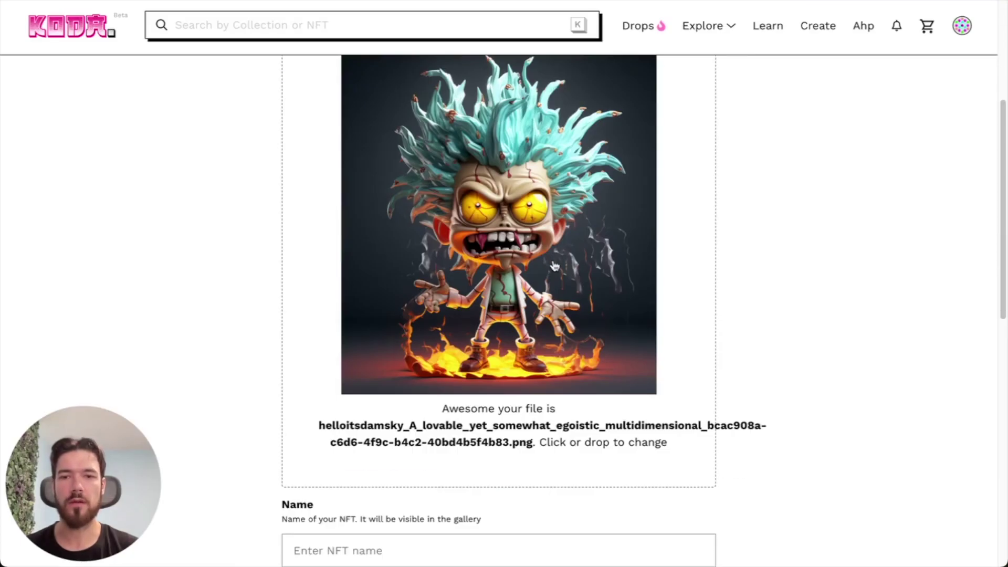
scroll(555, 265, "down", 2)
- Name the NFT 'Rorty' by pasting it from the doc
left_click(378, 433)
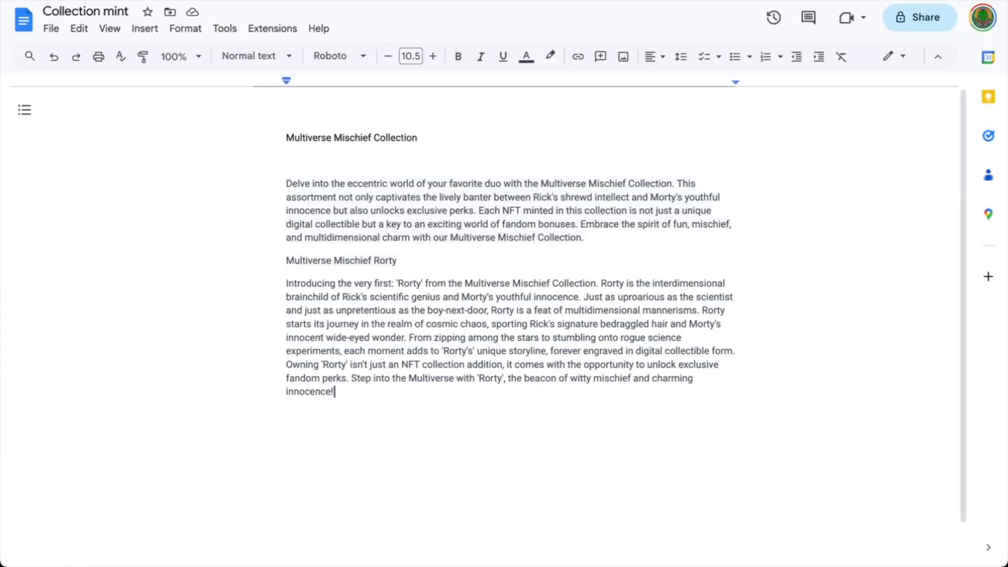
double_click(383, 260)
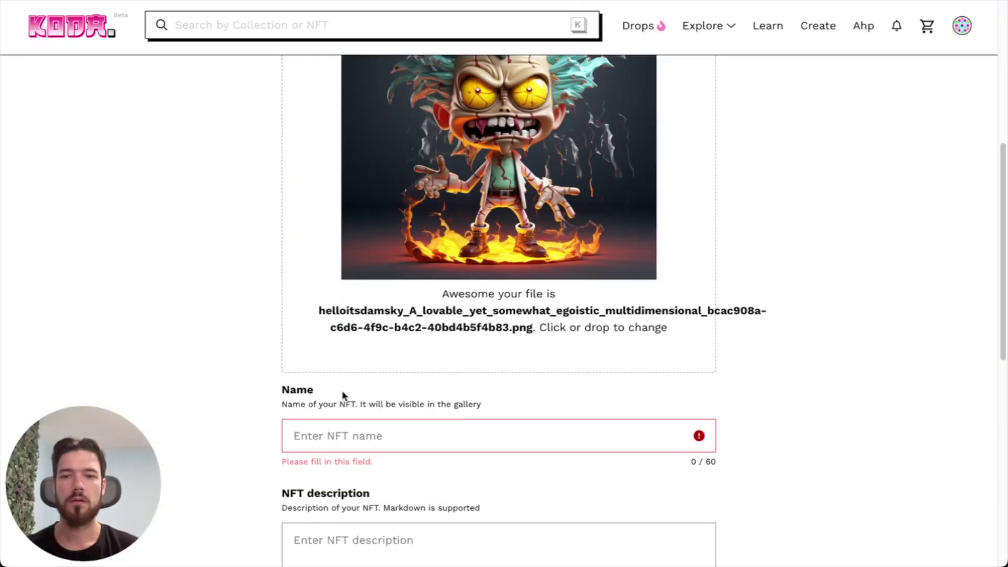
scroll(360, 404, "down", 1)
left_click(360, 404)
key("ctrl+v")
- Paste the Rorty paragraph as the description, trimming everything after 'multidimensional mannerisms.'
scroll(360, 405, "down", 3)
left_click(372, 365)
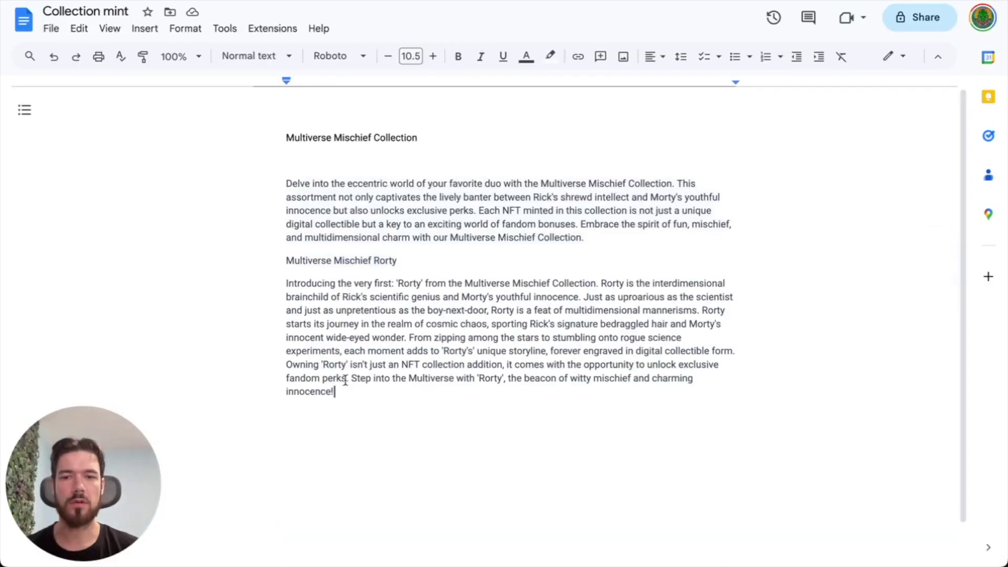
double_click(336, 337)
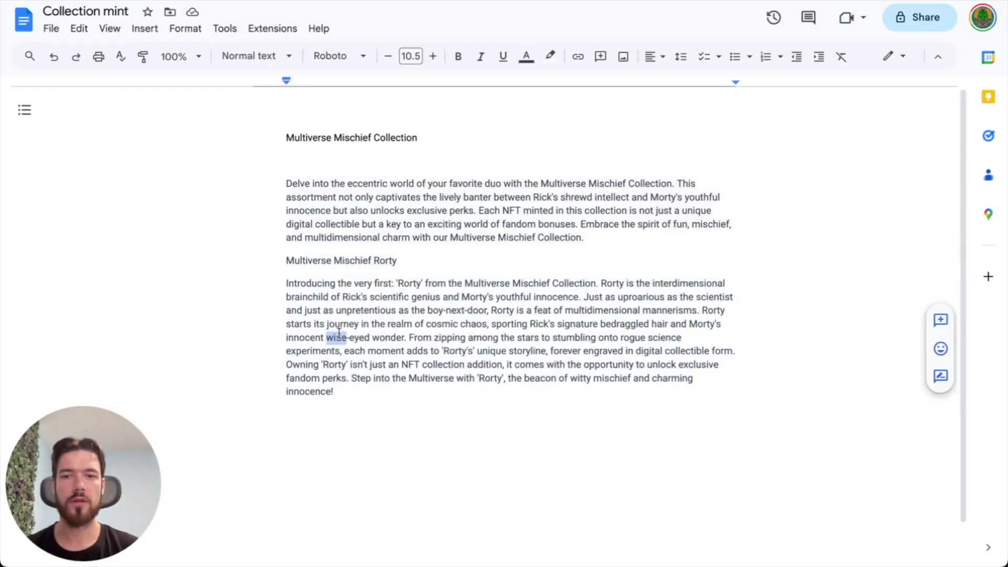
triple_click(337, 323)
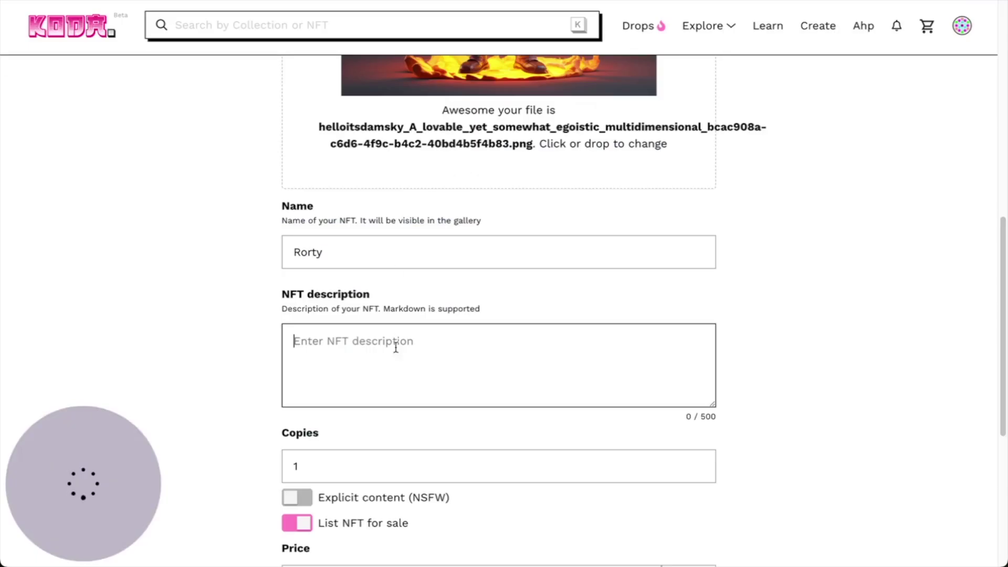
key("ctrl+v")
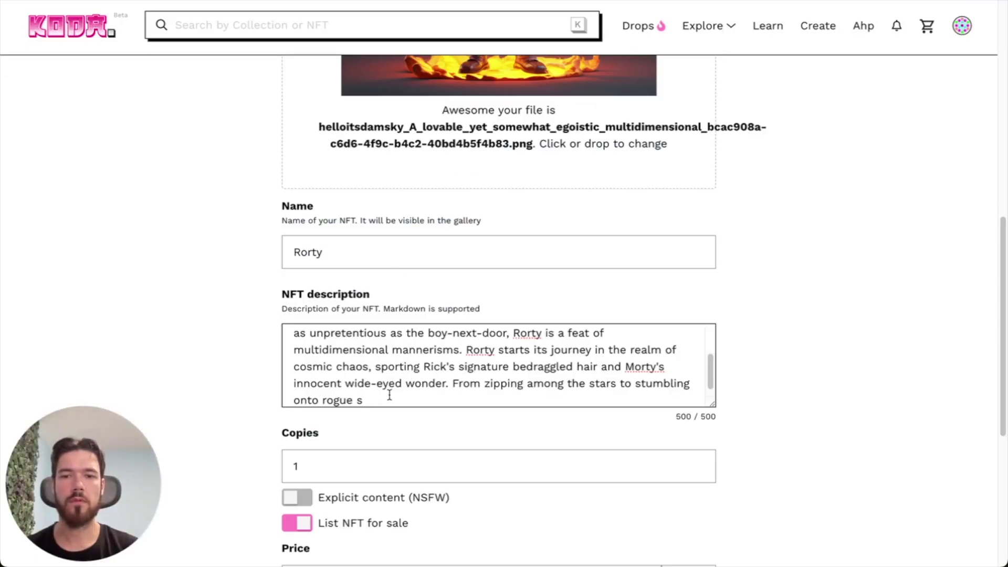
left_click_drag(380, 399, 465, 348)
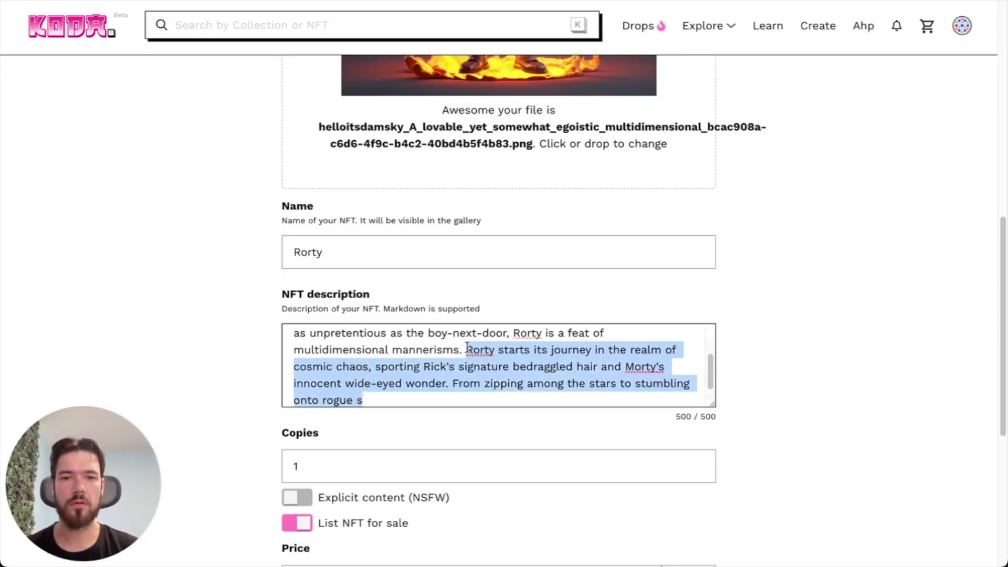
key("BackSpace")
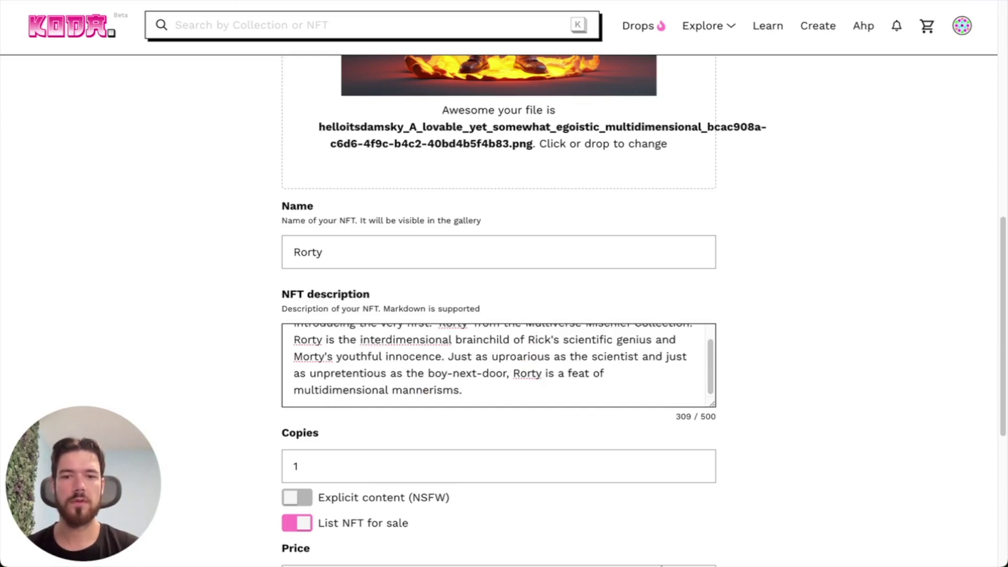
- Set the NFT sale price to 11 DOT
scroll(445, 329, "down", 1)
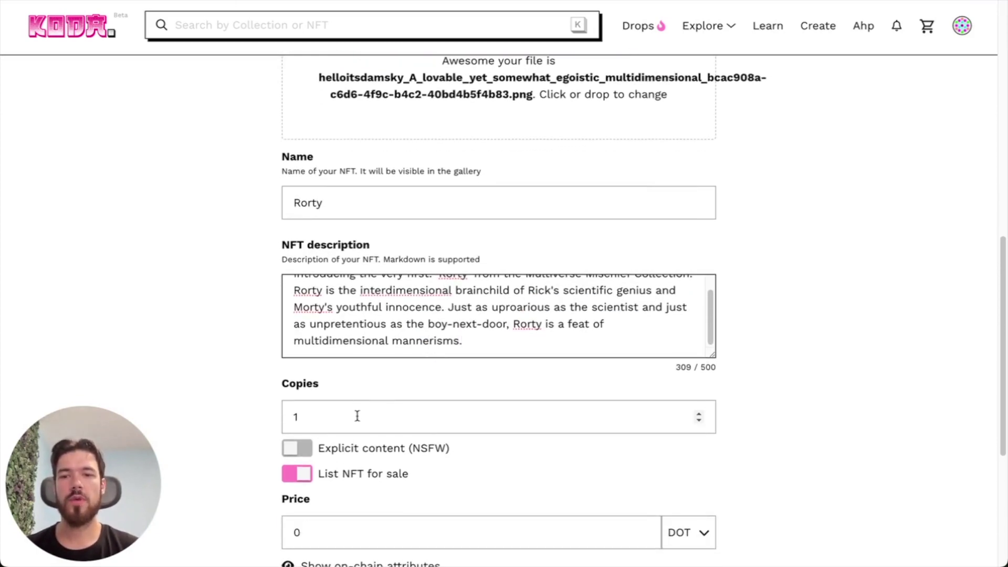
left_click(357, 416)
scroll(356, 414, "down", 1)
left_click(191, 367)
scroll(214, 367, "down", 1)
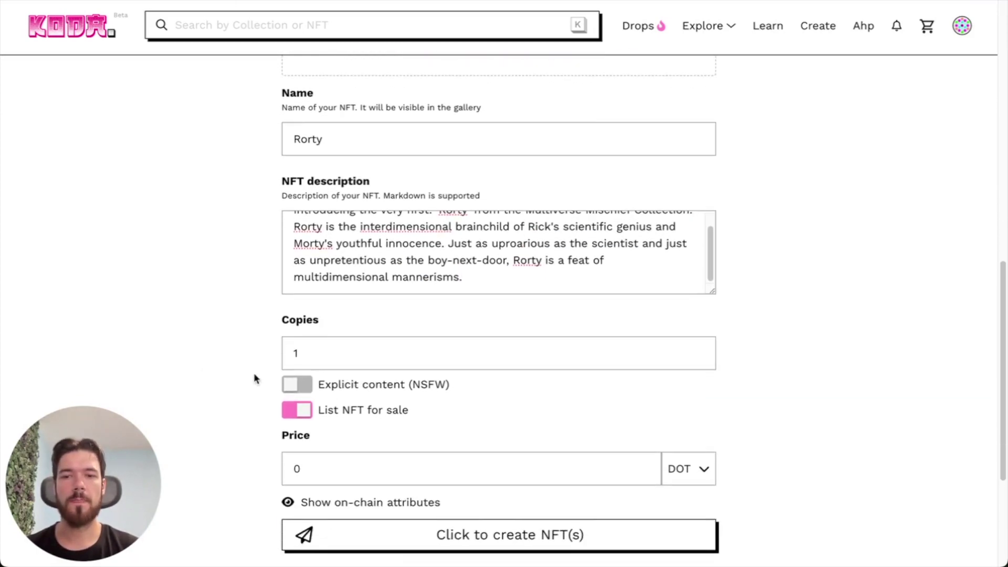
scroll(294, 412, "down", 1)
scroll(335, 396, "up", 1)
scroll(323, 468, "down", 1)
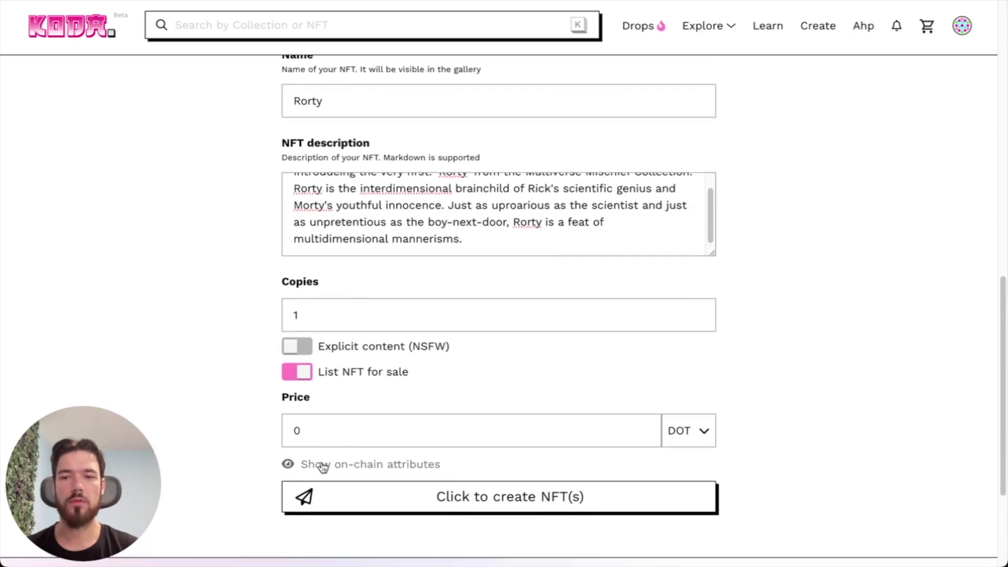
left_click(340, 426)
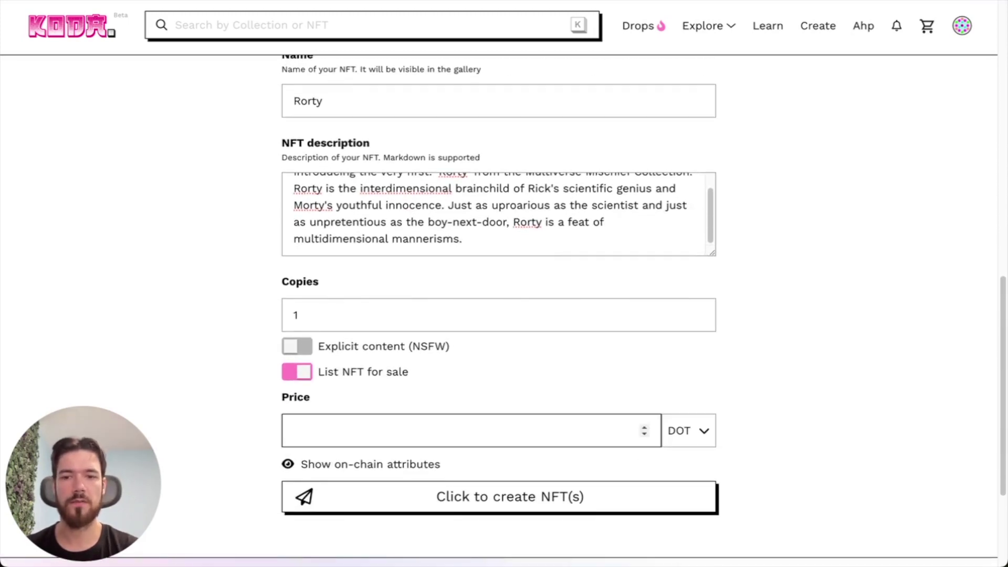
type("11")
left_click(193, 341)
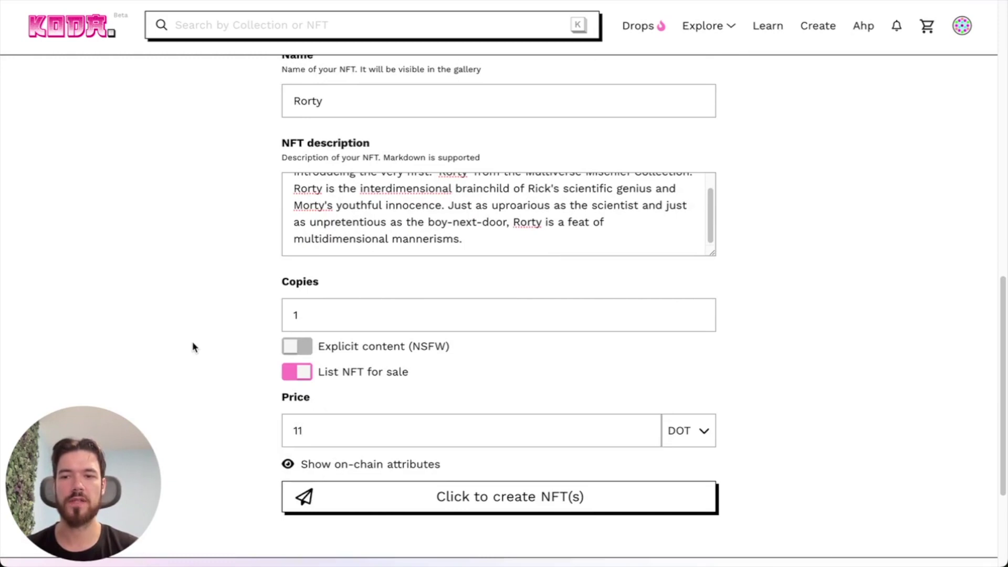
- Submit the form to create the Rorty NFT
scroll(193, 341, "up", 1)
scroll(192, 342, "down", 2)
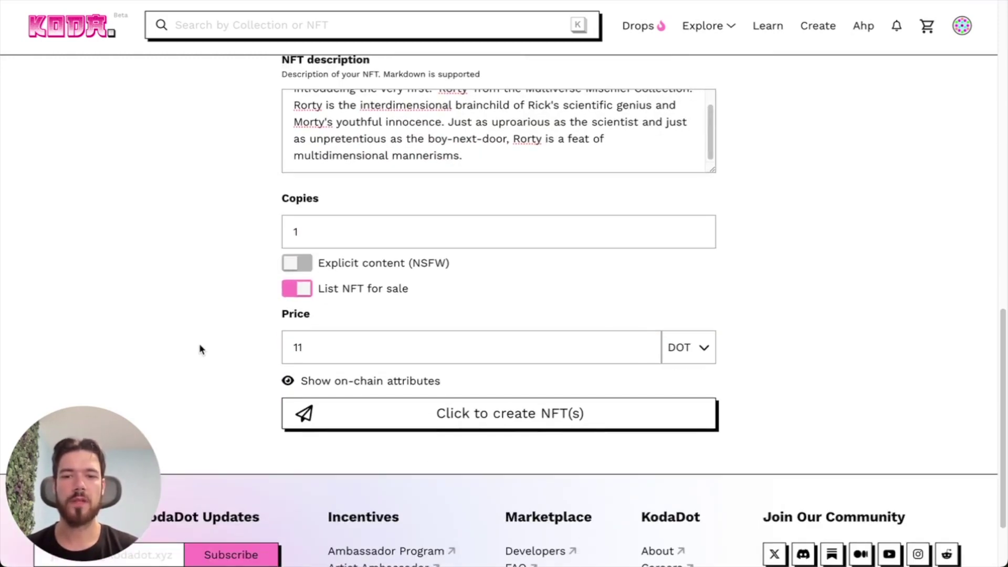
scroll(562, 414, "up", 1)
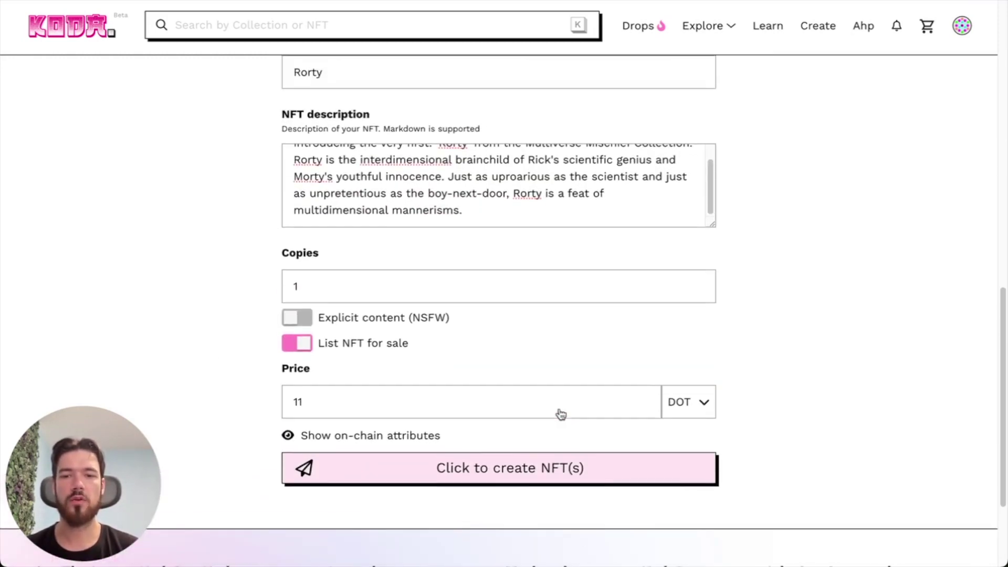
left_click(551, 464)
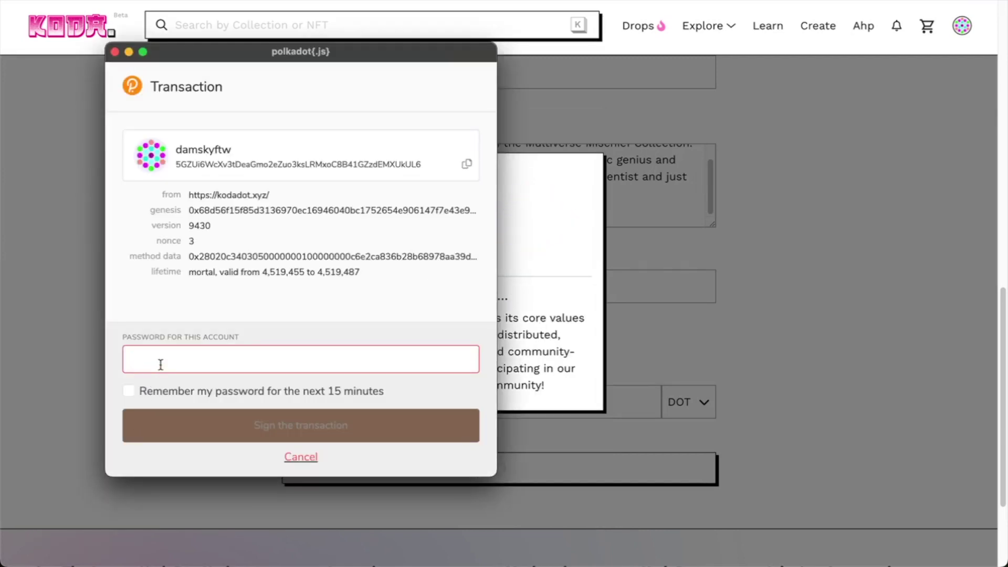
- Sign the Rorty minting transaction in polkadot{.js} with the account password
left_click(160, 364)
type("••••••")
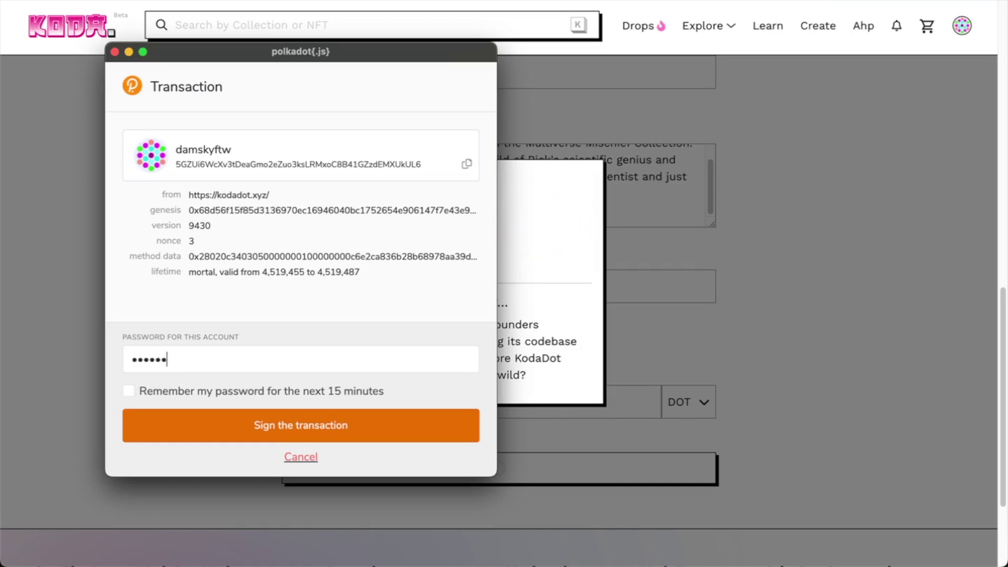
type("••••••••")
key("Return")
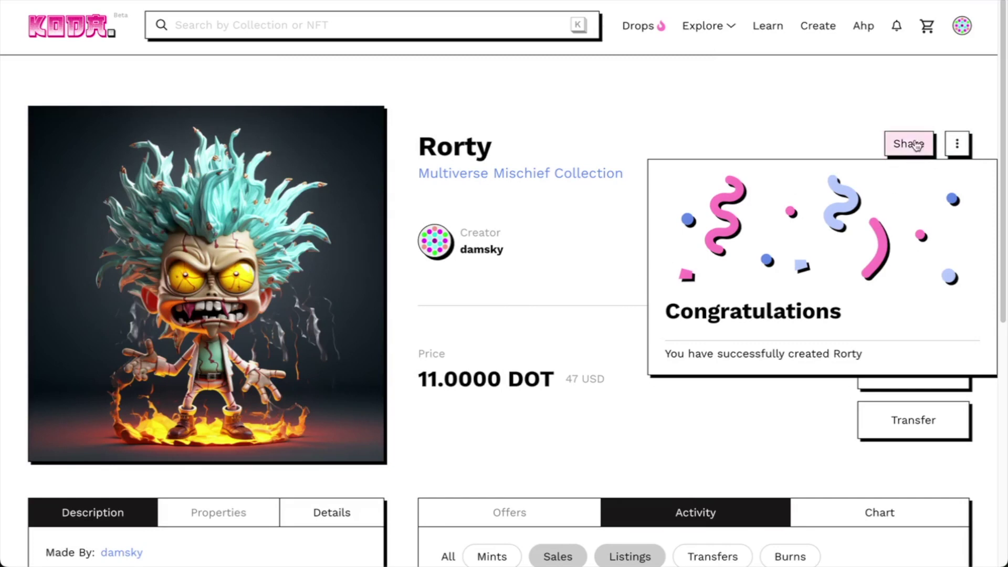
scroll(656, 223, "down", 1)
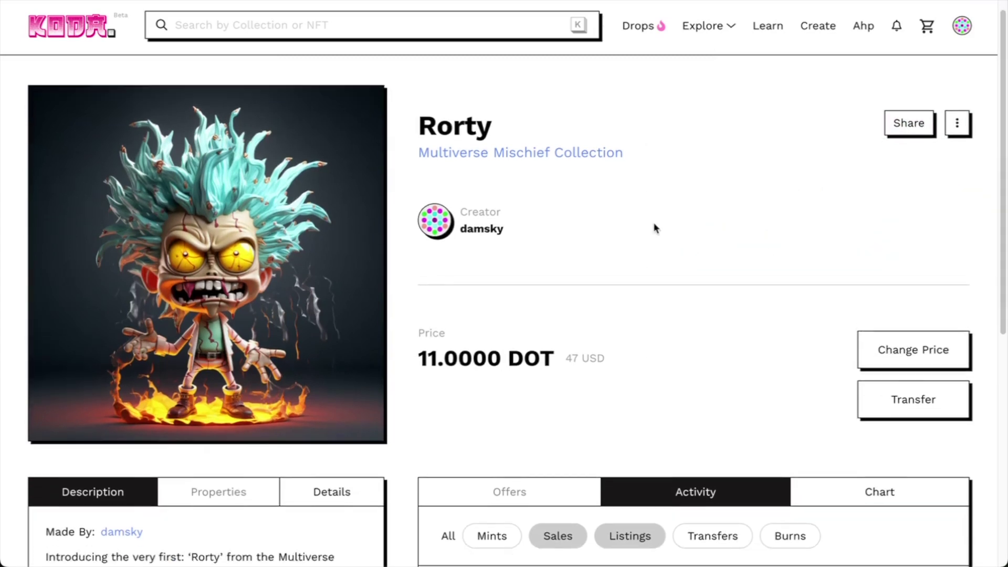
scroll(654, 228, "down", 2)
scroll(430, 336, "down", 2)
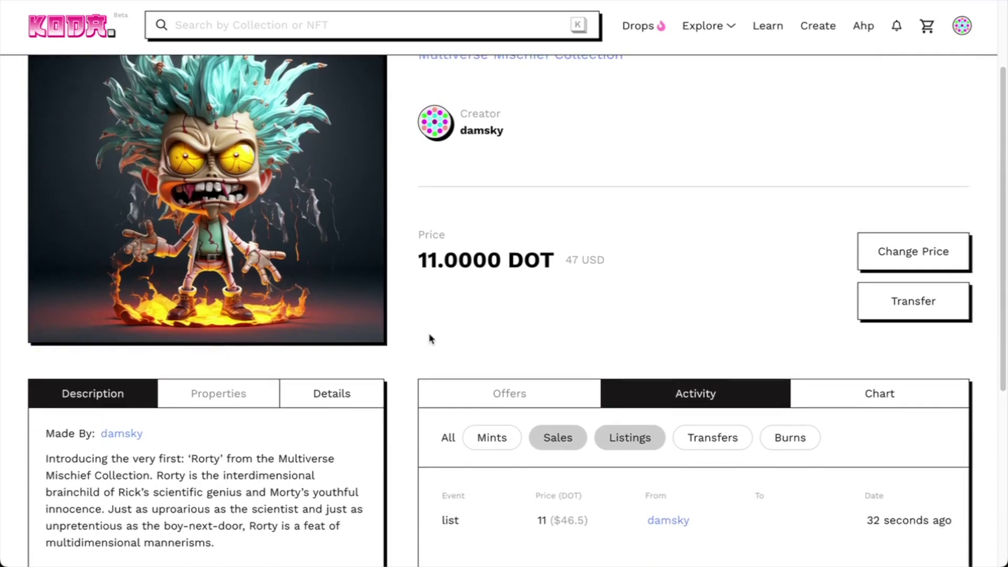
scroll(430, 340, "down", 1)
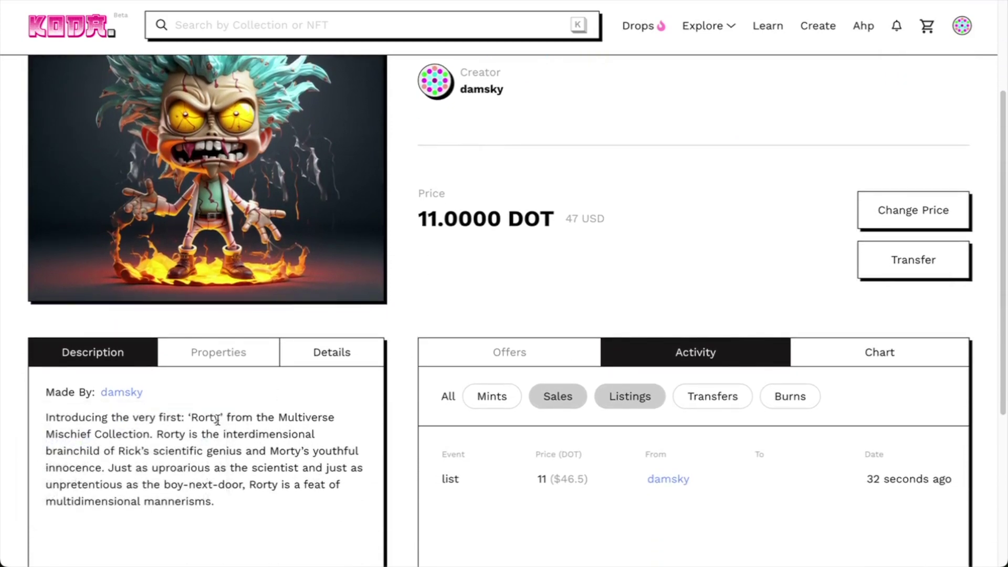
scroll(233, 437, "down", 1)
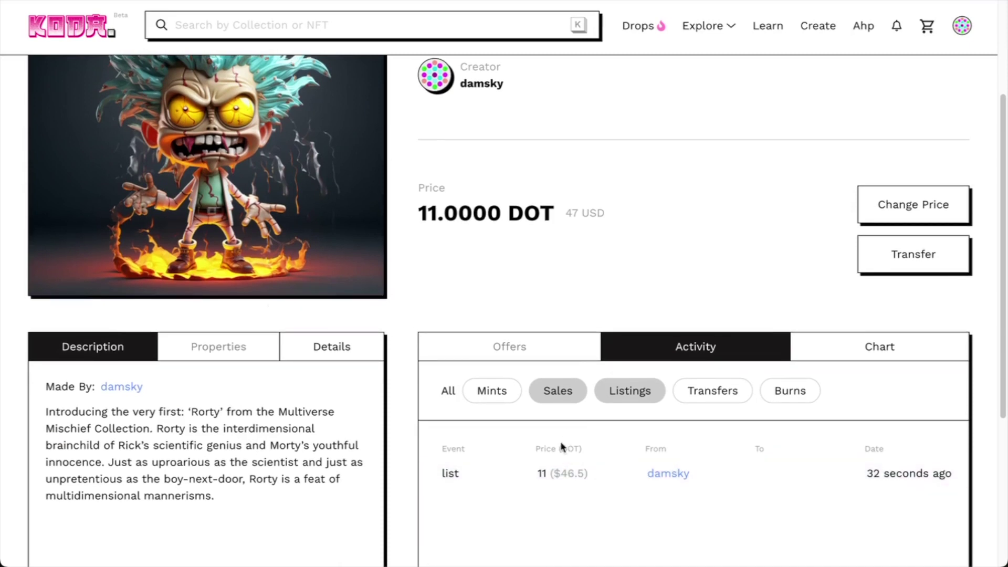
left_click(322, 345)
scroll(314, 386, "down", 1)
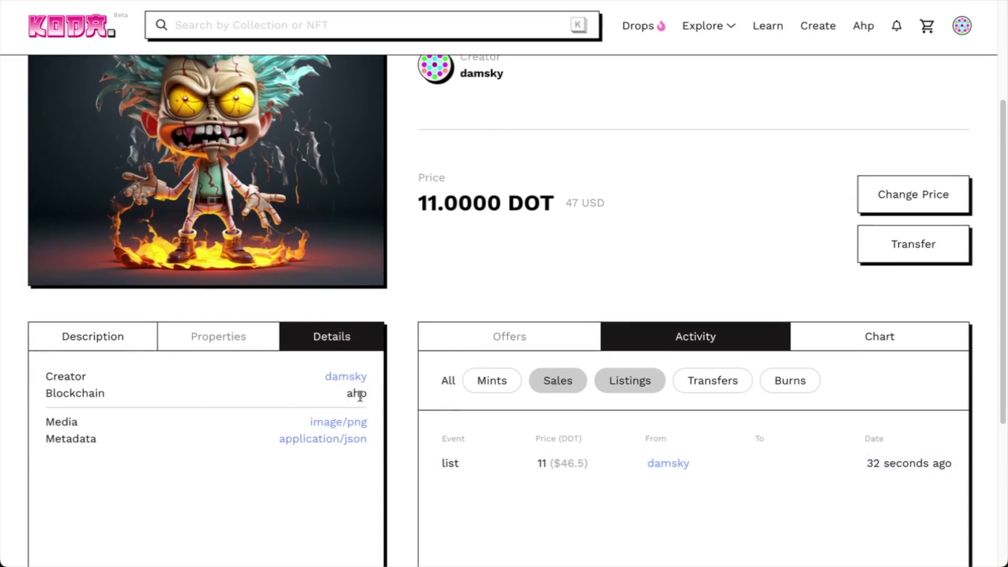
left_click(51, 334)
scroll(446, 304, "up", 3)
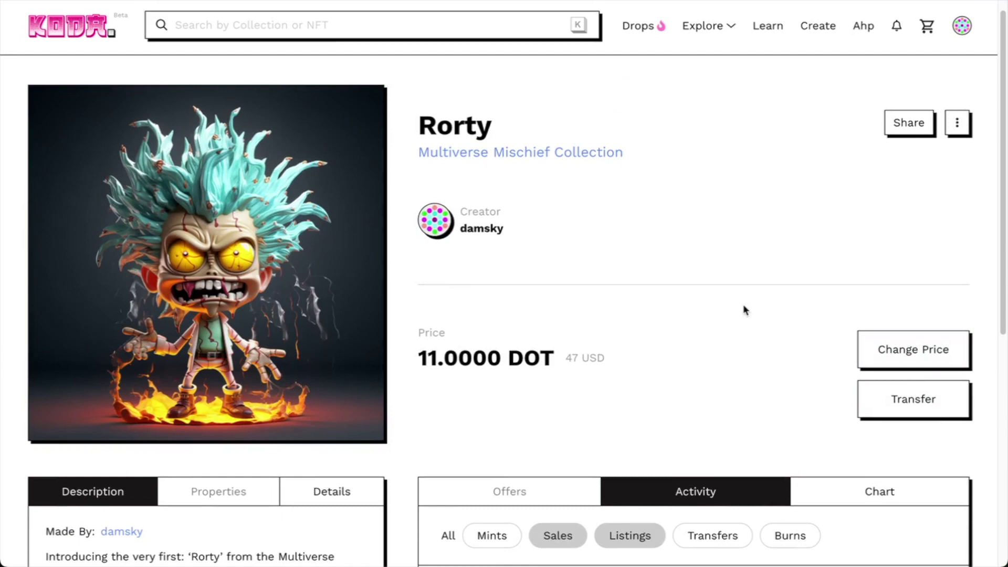
mouse_move(722, 38)
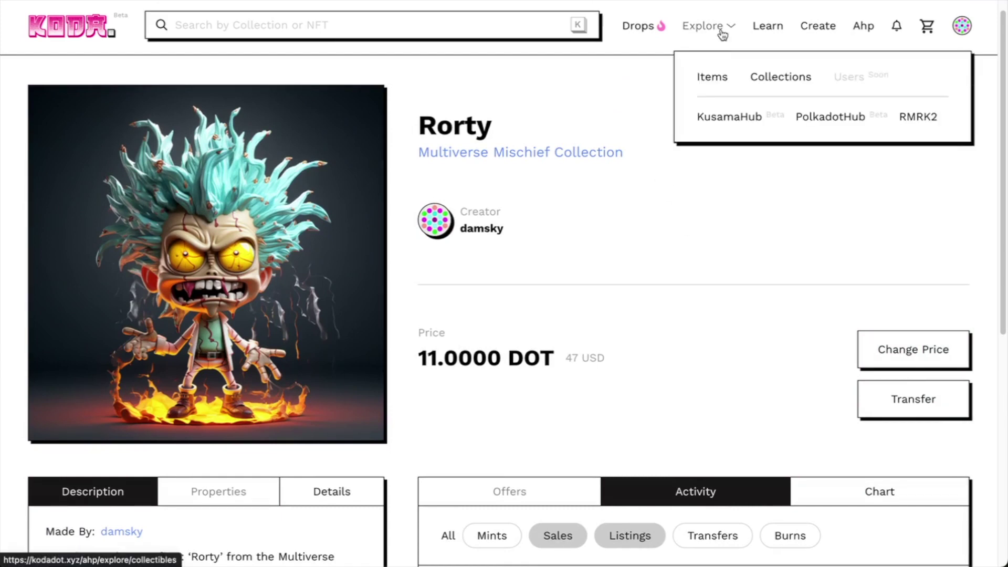
left_click(712, 78)
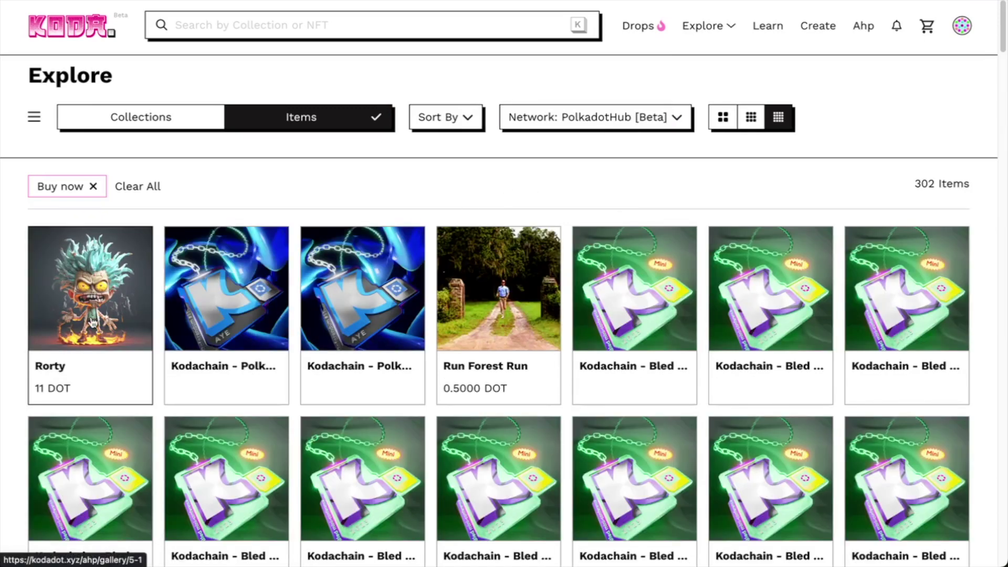
scroll(93, 317, "down", 2)
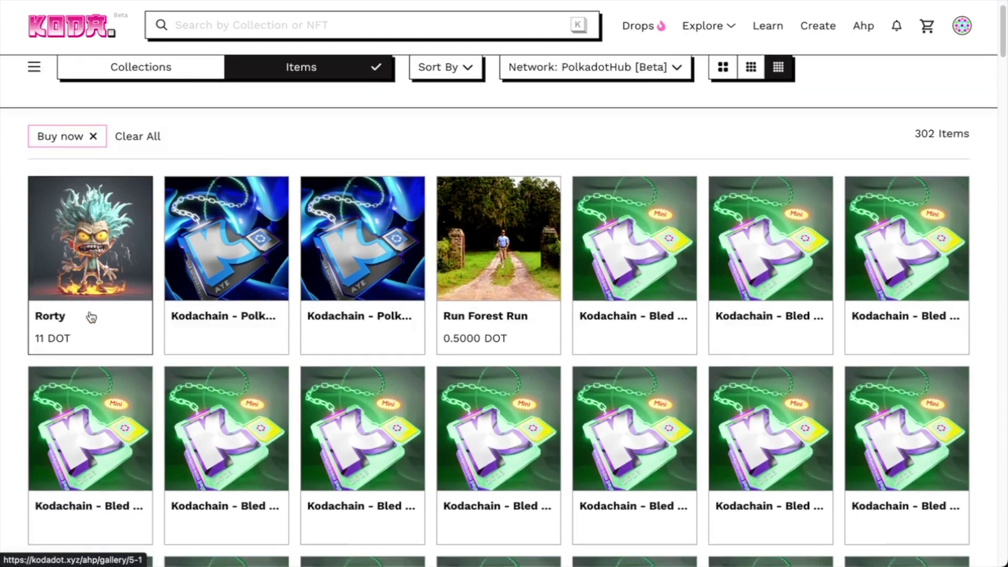
scroll(94, 326, "up", 3)
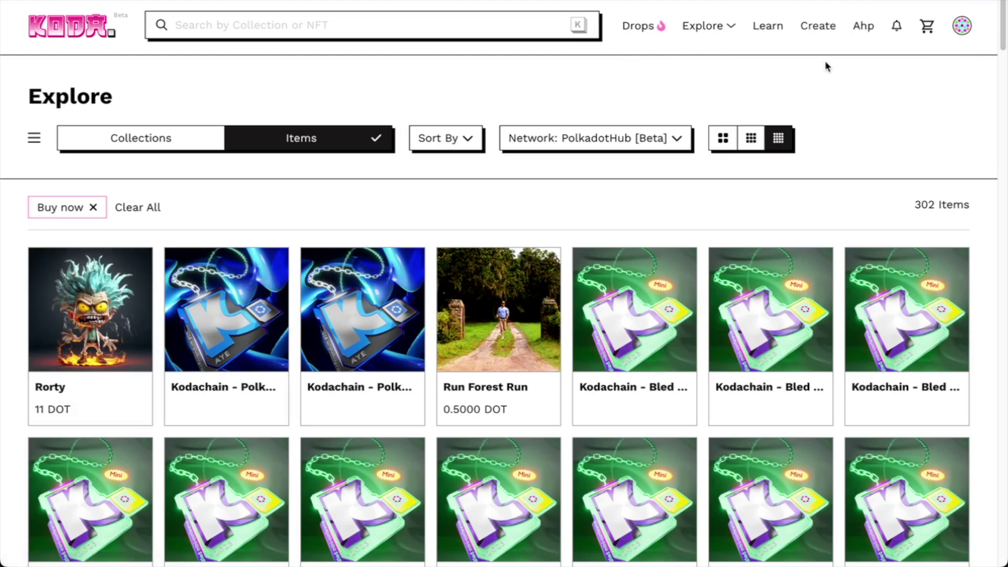
left_click(148, 278)
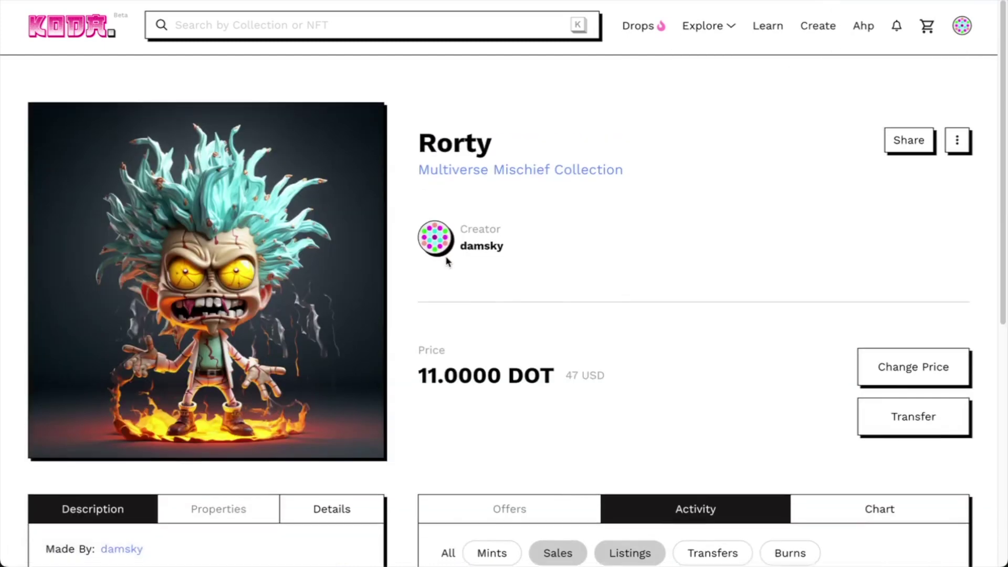